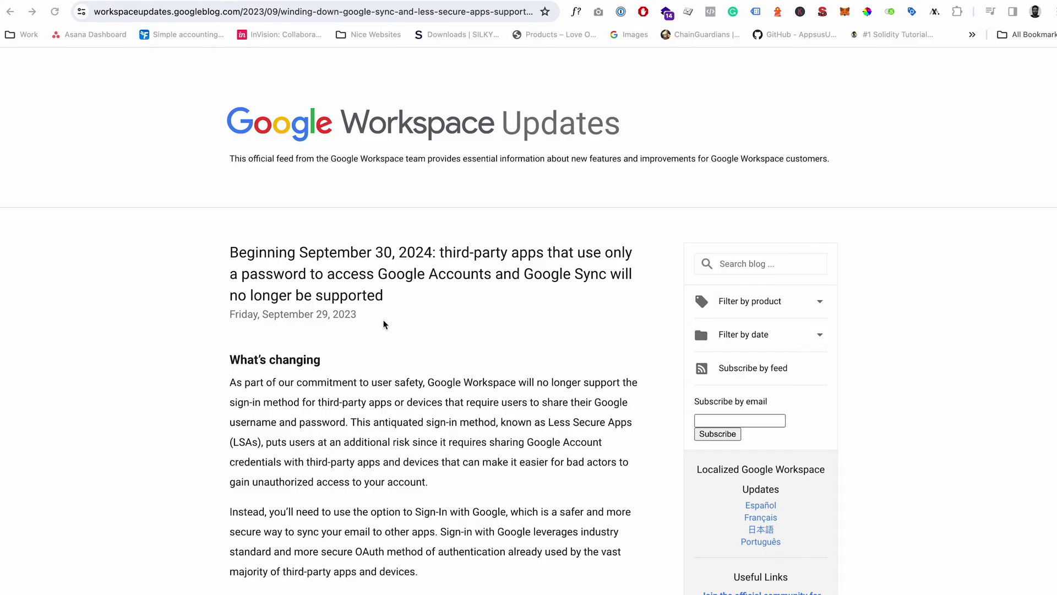
{"action": "left_click", "coordinate": [229, 254]}
{"action": "left_click_drag", "start_coordinate": [229, 254], "coordinate": [430, 256]}
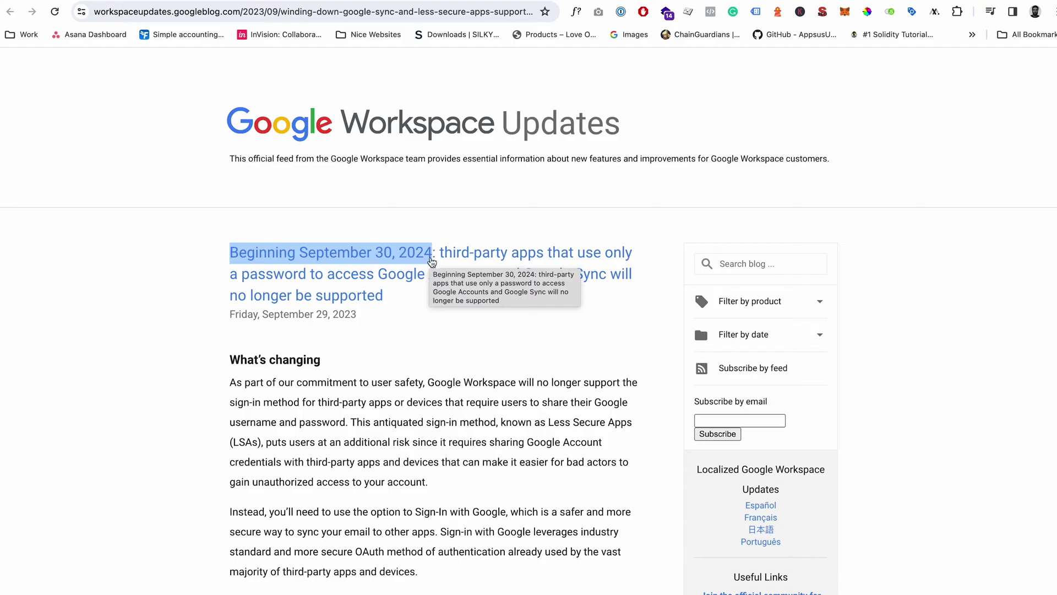
{"action": "left_click", "coordinate": [198, 267]}
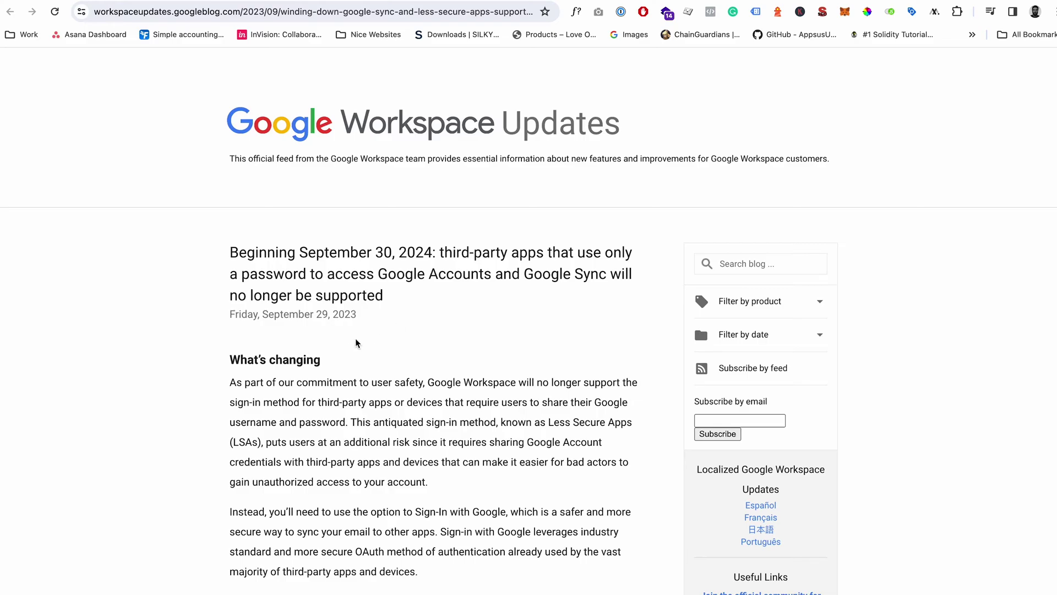
{"action": "scroll", "coordinate": [358, 342], "scroll_direction": "down", "scroll_amount": 5}
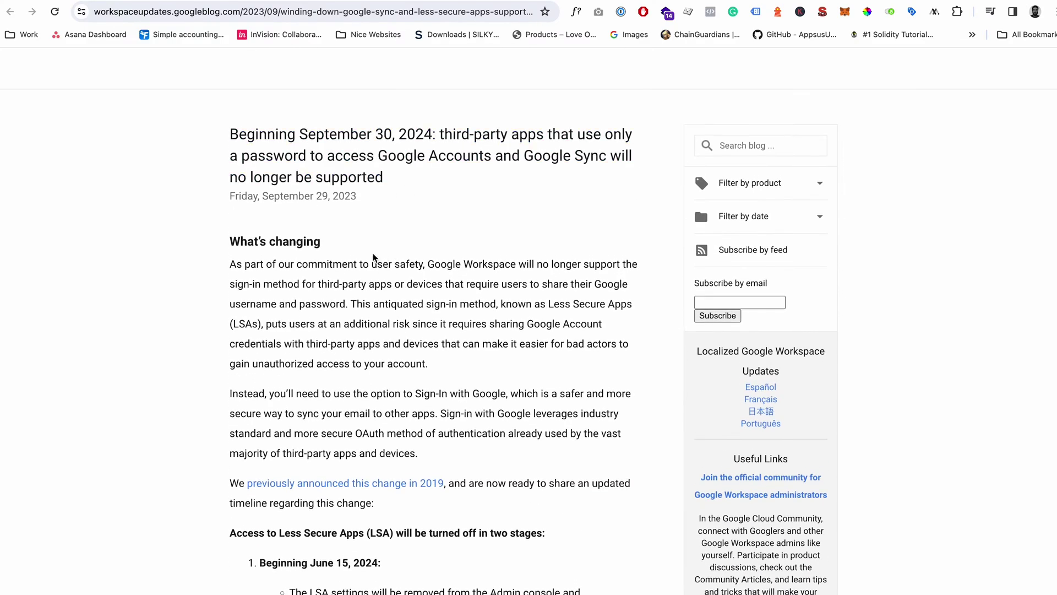
{"action": "scroll", "coordinate": [373, 258], "scroll_direction": "down", "scroll_amount": 5}
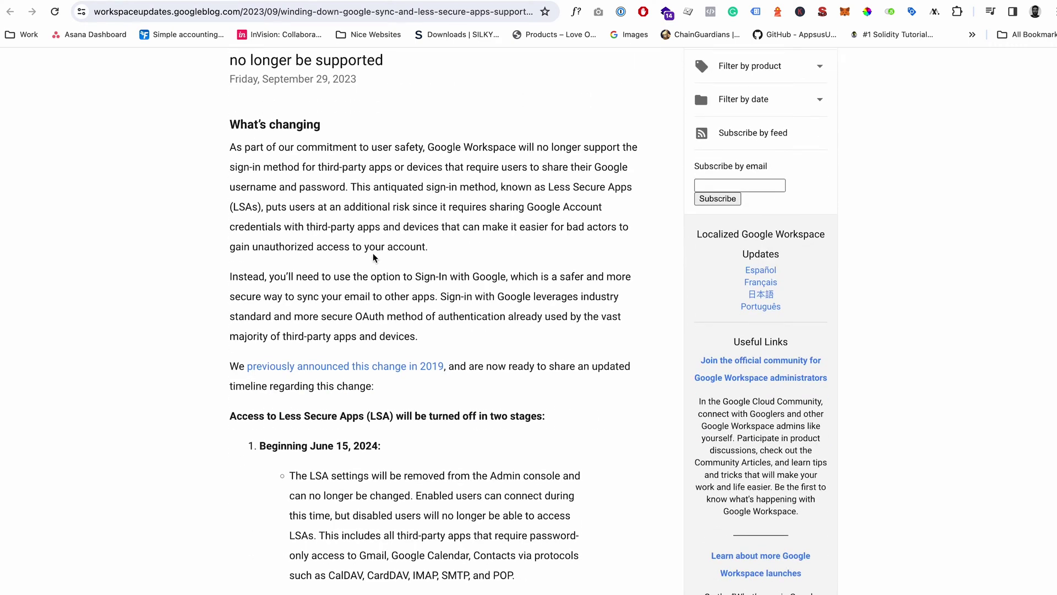
{"action": "scroll", "coordinate": [374, 253], "scroll_direction": "up", "scroll_amount": 10}
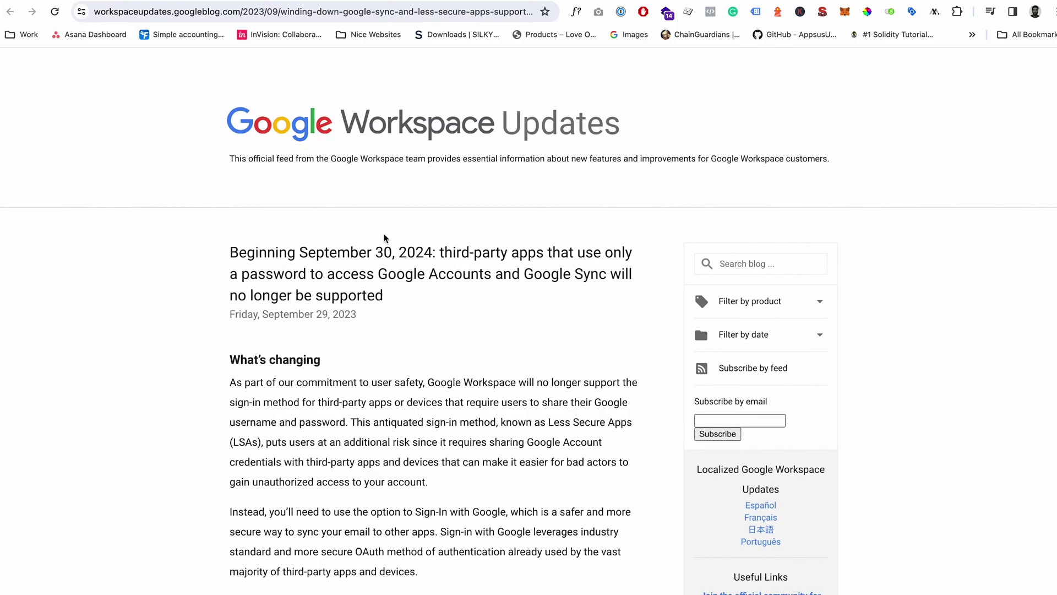
{"action": "scroll", "coordinate": [363, 363], "scroll_direction": "down", "scroll_amount": 9}
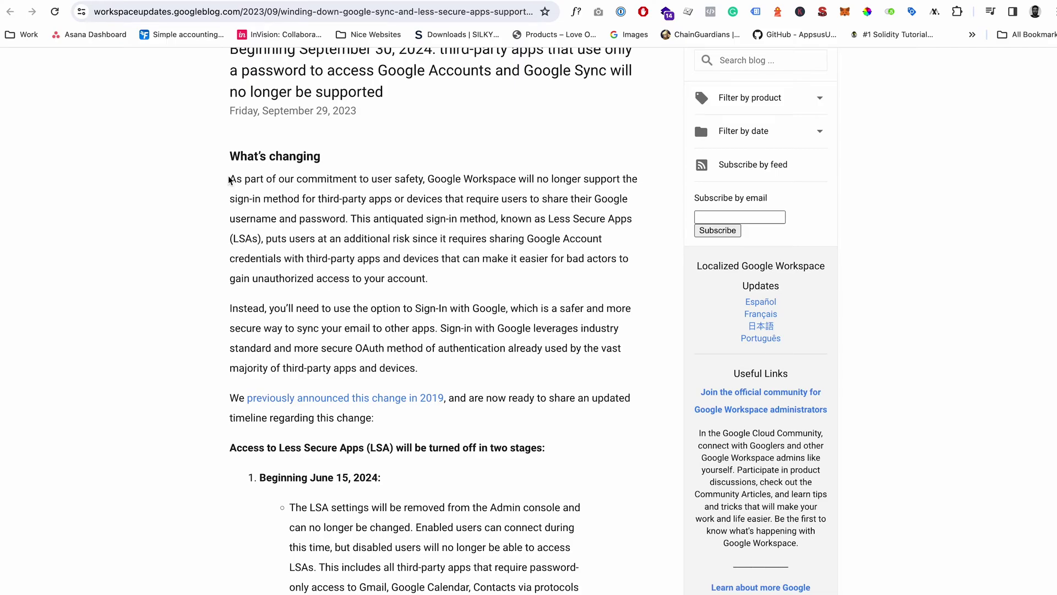
{"action": "left_click_drag", "start_coordinate": [230, 180], "coordinate": [354, 216]}
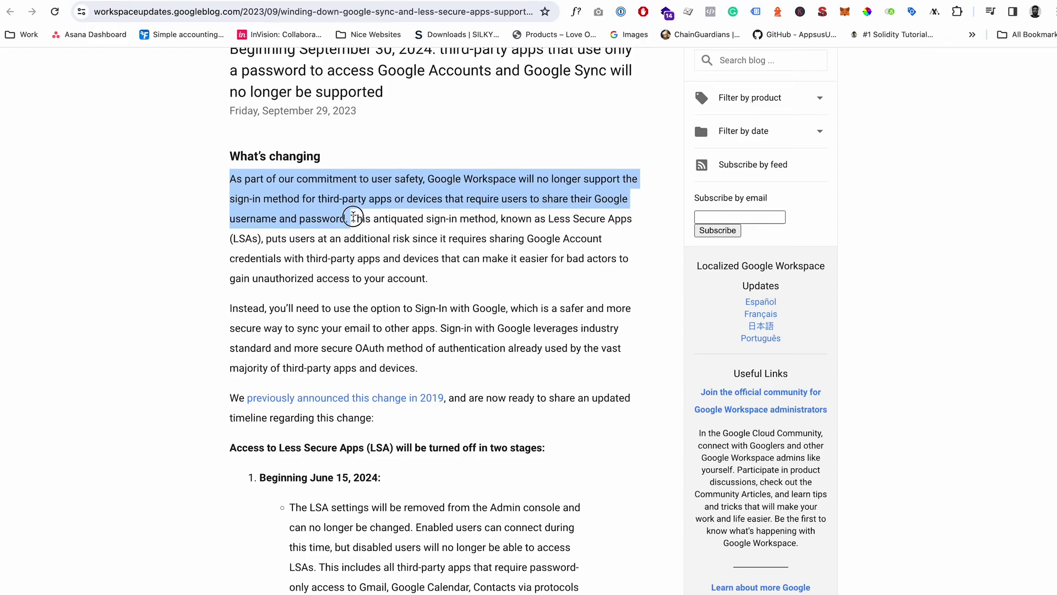
{"action": "left_click_drag", "start_coordinate": [353, 216], "coordinate": [246, 253]}
{"action": "left_click", "coordinate": [368, 220]}
{"action": "left_click", "coordinate": [257, 248]}
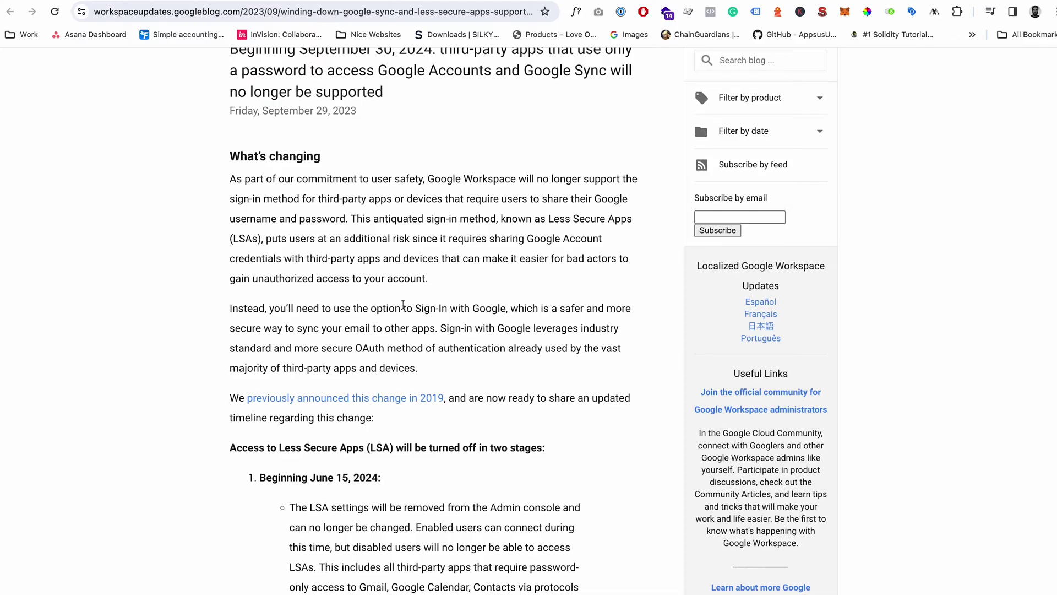
{"action": "scroll", "coordinate": [432, 323], "scroll_direction": "down", "scroll_amount": 3}
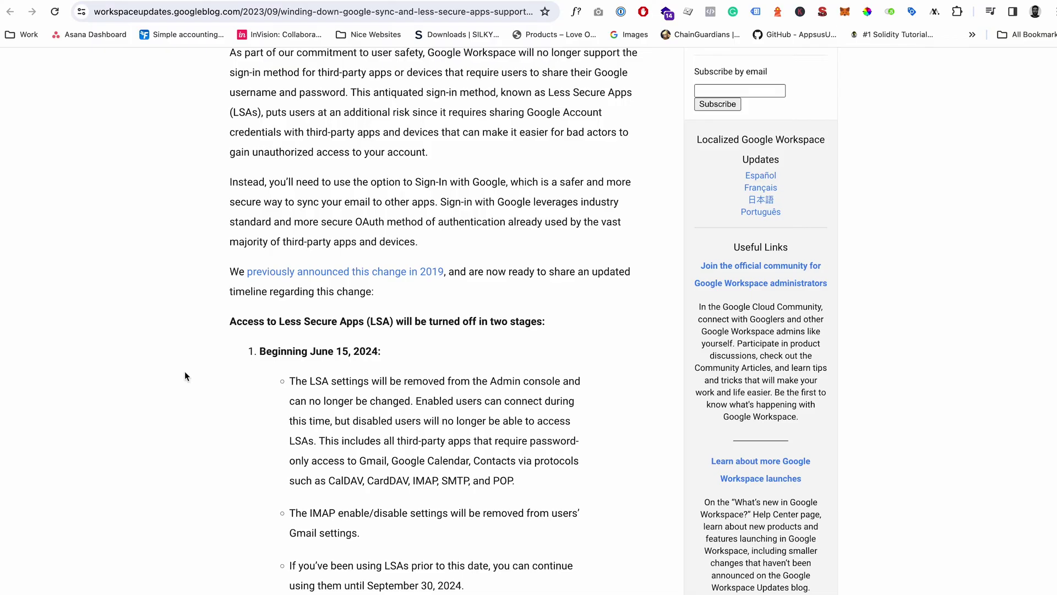
{"action": "scroll", "coordinate": [184, 371], "scroll_direction": "down", "scroll_amount": 4}
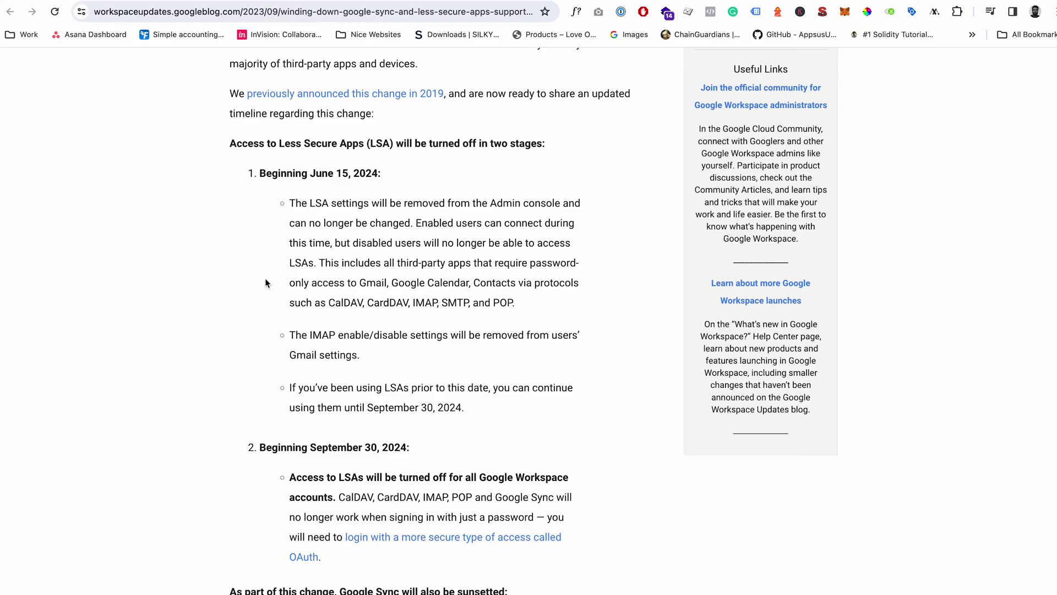
{"action": "scroll", "coordinate": [265, 279], "scroll_direction": "up", "scroll_amount": 1}
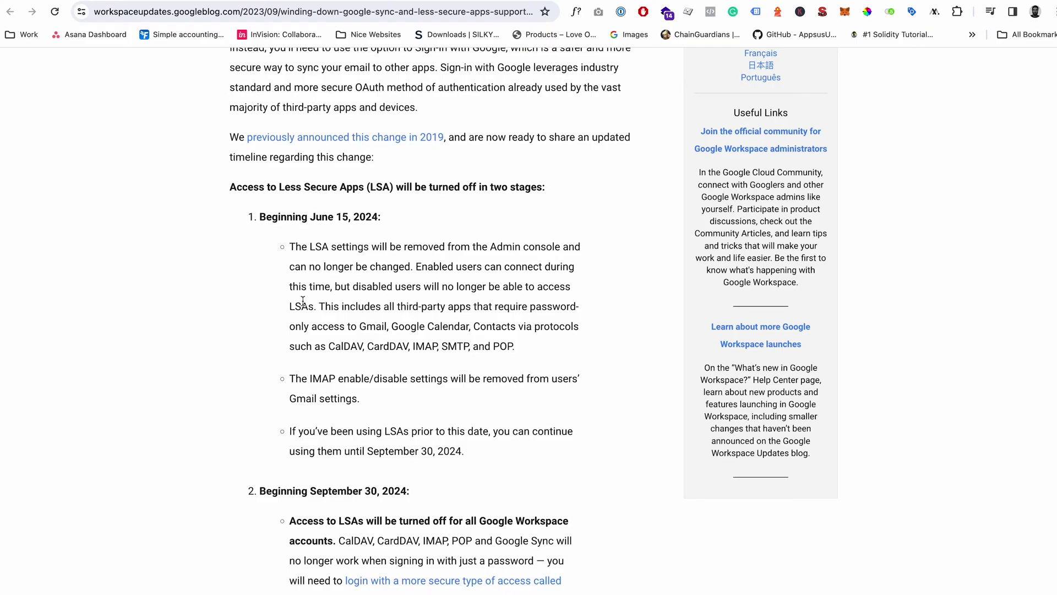
{"action": "left_click", "coordinate": [240, 222]}
{"action": "left_click_drag", "start_coordinate": [241, 222], "coordinate": [433, 432]}
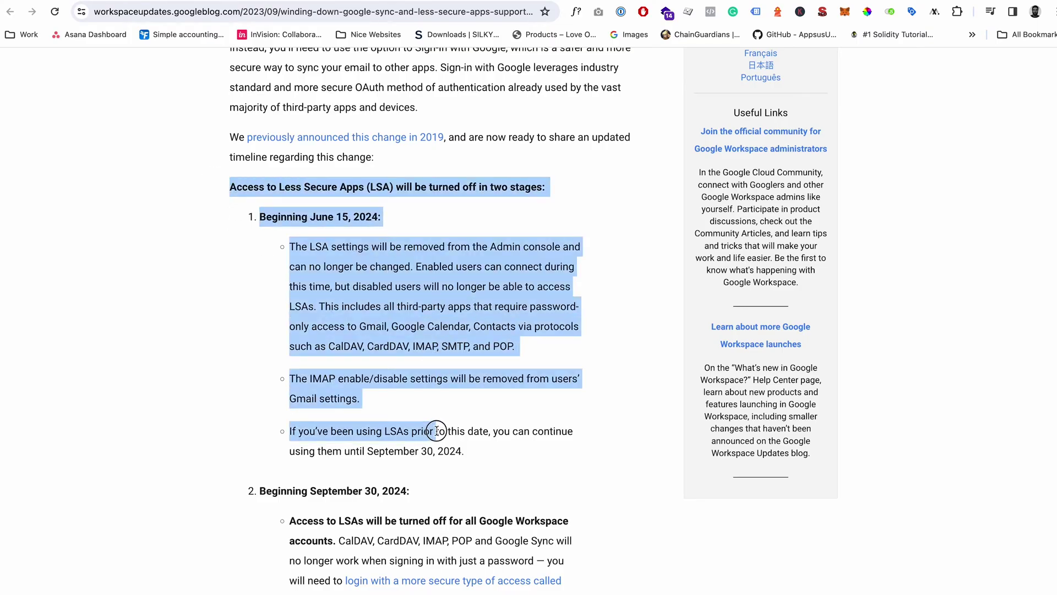
{"action": "left_click", "coordinate": [293, 259]}
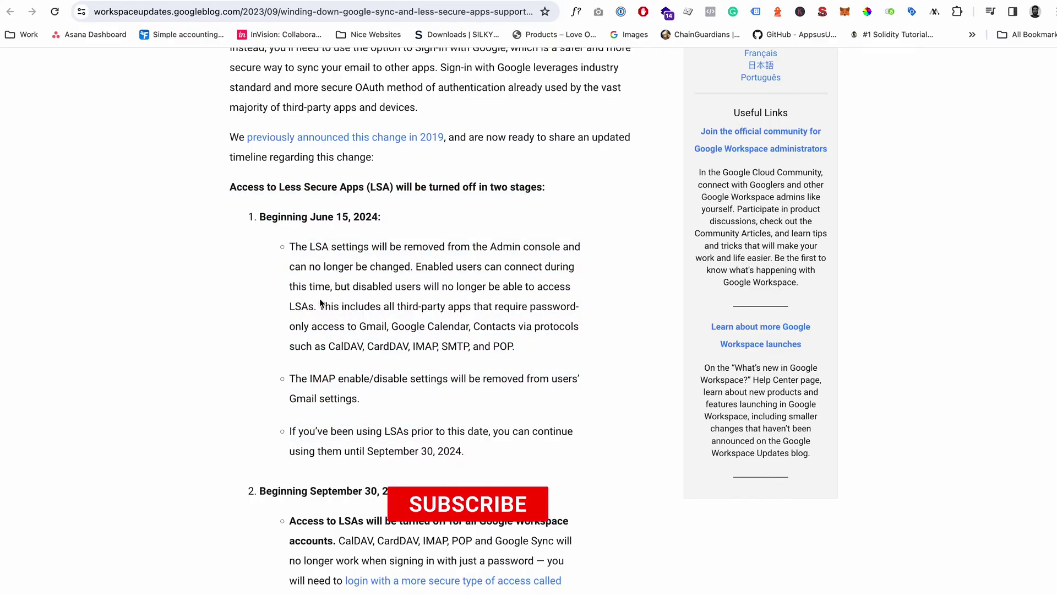
{"action": "left_click_drag", "start_coordinate": [254, 217], "coordinate": [397, 229]}
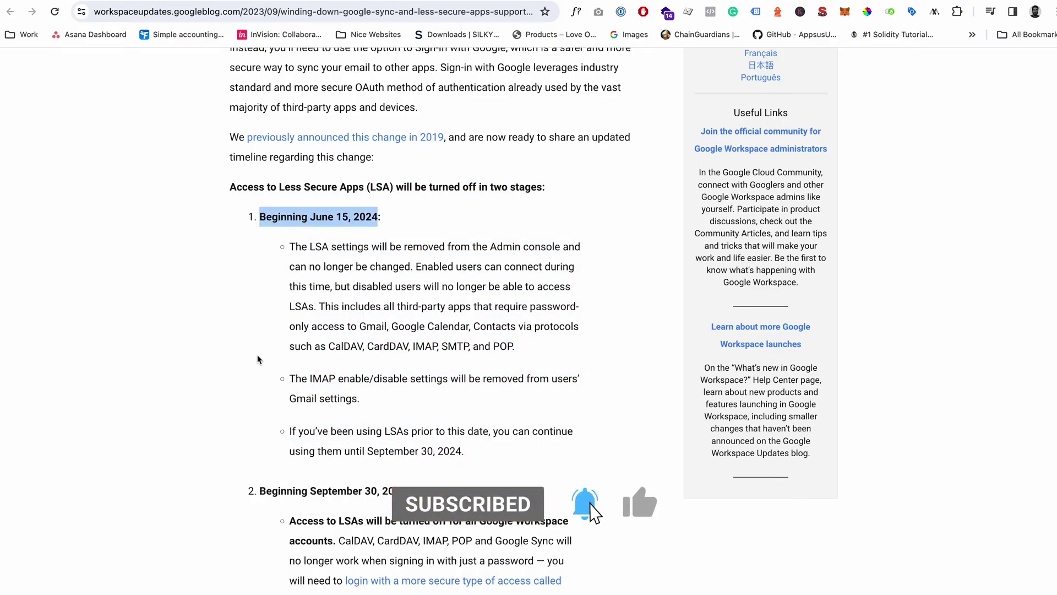
{"action": "scroll", "coordinate": [257, 355], "scroll_direction": "down", "scroll_amount": 4}
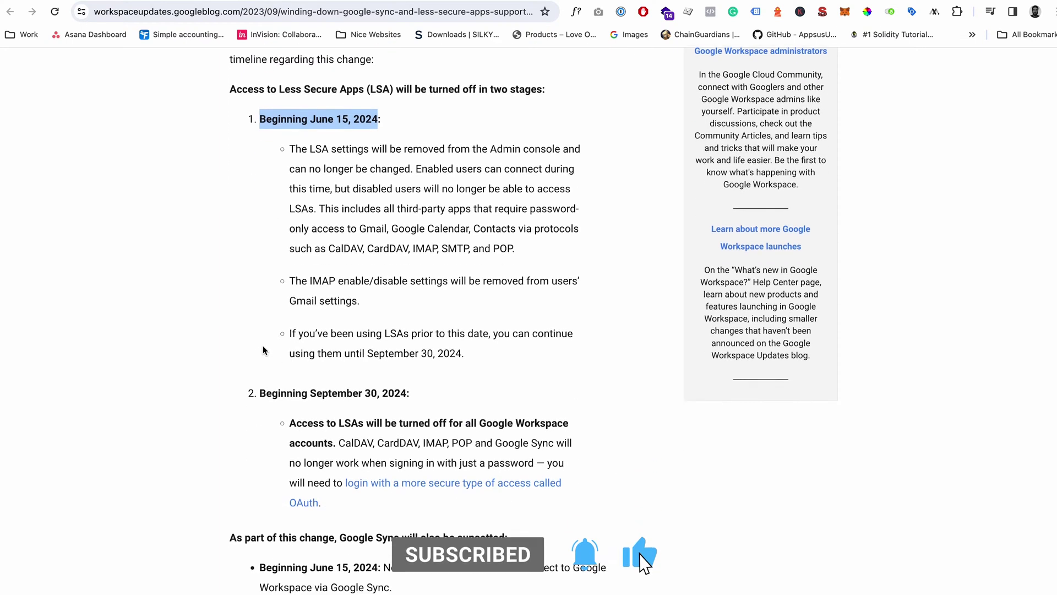
{"action": "left_click_drag", "start_coordinate": [245, 309], "coordinate": [411, 302]}
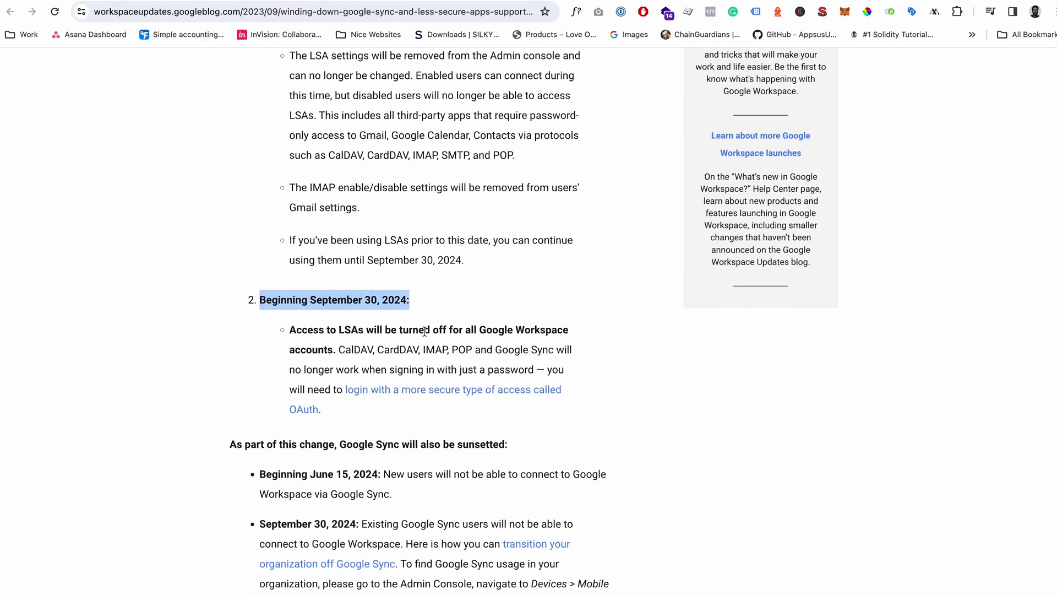
{"action": "left_click", "coordinate": [335, 364]}
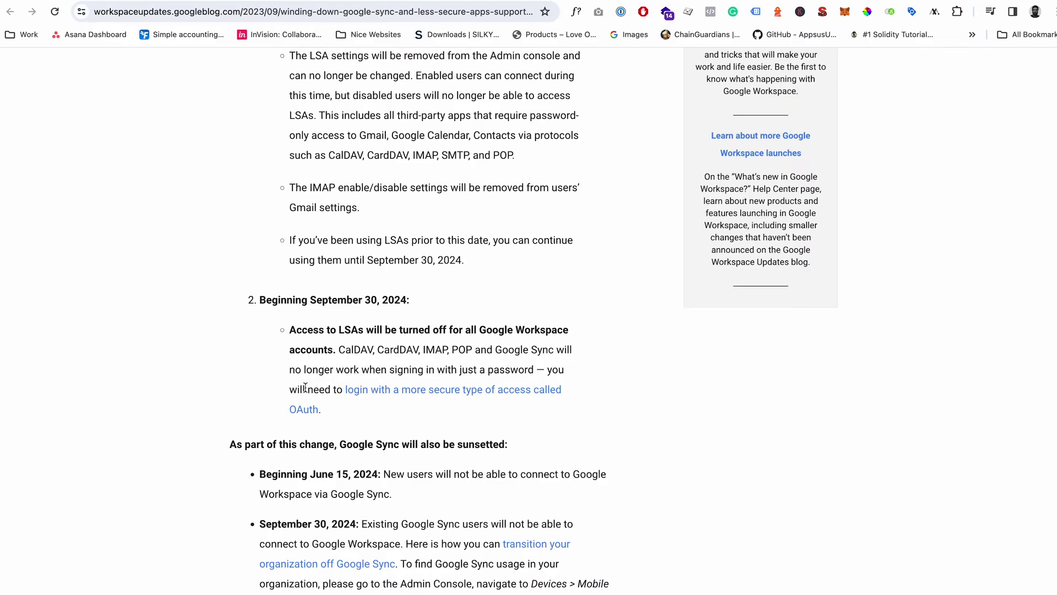
Step: Scroll through the rest of the Google Workspace Updates blog post
{"action": "scroll", "coordinate": [306, 387], "scroll_direction": "down", "scroll_amount": 5}
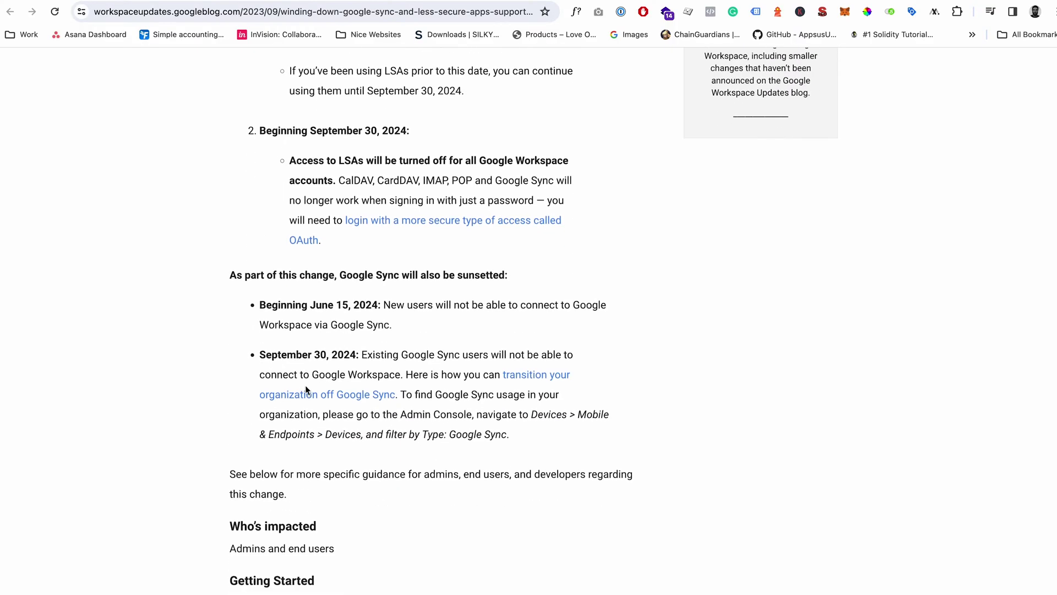
{"action": "scroll", "coordinate": [305, 388], "scroll_direction": "down", "scroll_amount": 15}
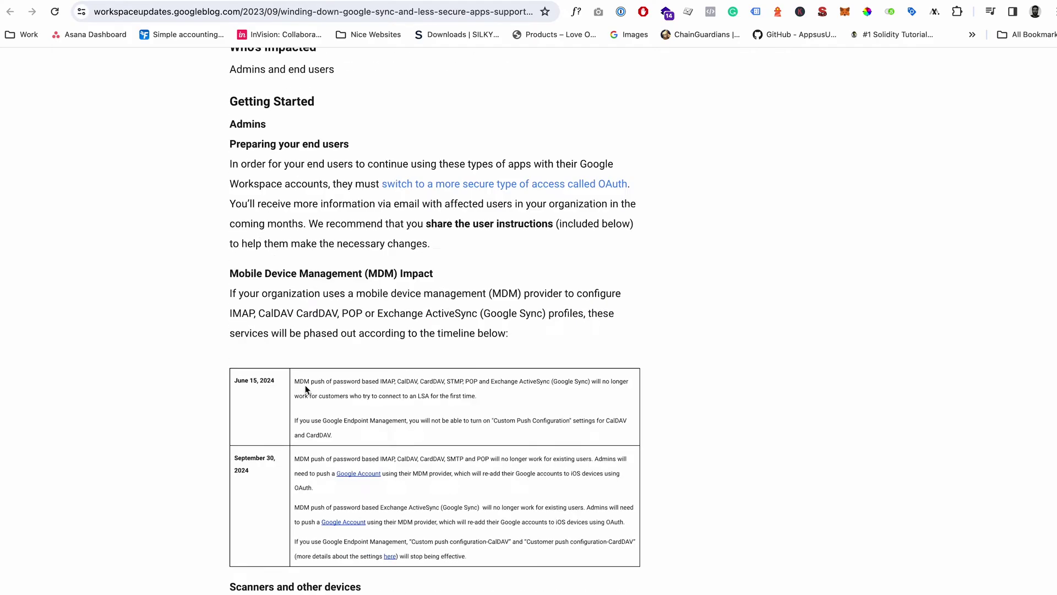
{"action": "scroll", "coordinate": [306, 388], "scroll_direction": "down", "scroll_amount": 19}
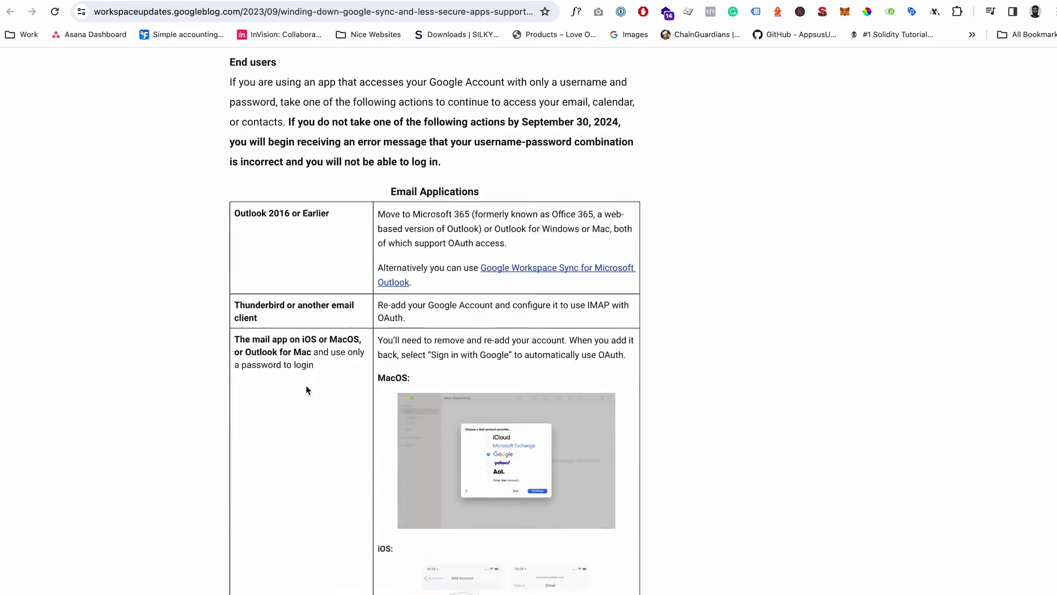
{"action": "scroll", "coordinate": [306, 390], "scroll_direction": "down", "scroll_amount": 20}
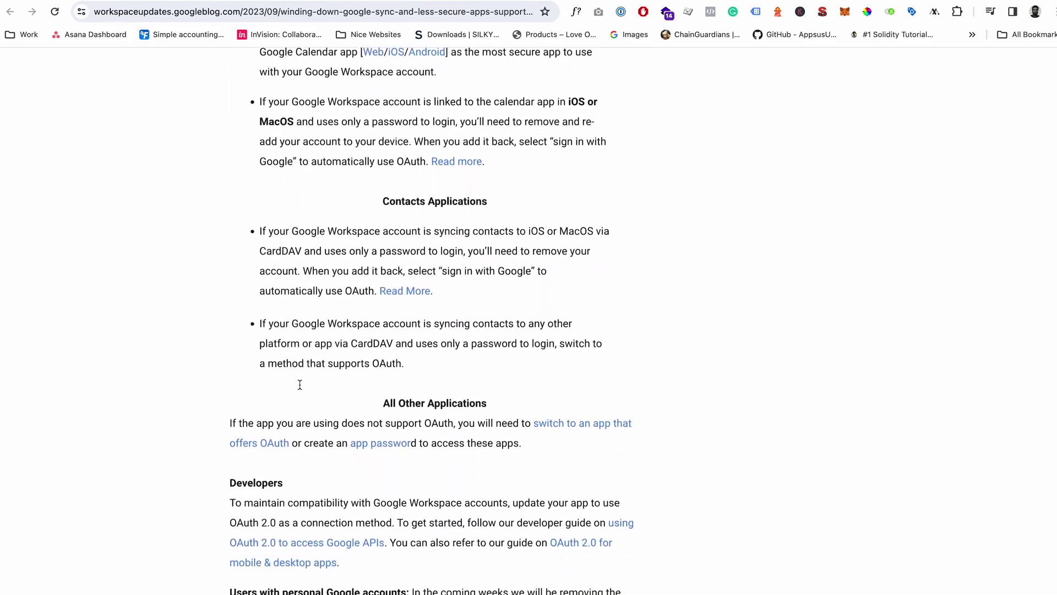
{"action": "scroll", "coordinate": [300, 385], "scroll_direction": "down", "scroll_amount": 11}
{"action": "scroll", "coordinate": [300, 385], "scroll_direction": "up", "scroll_amount": 20}
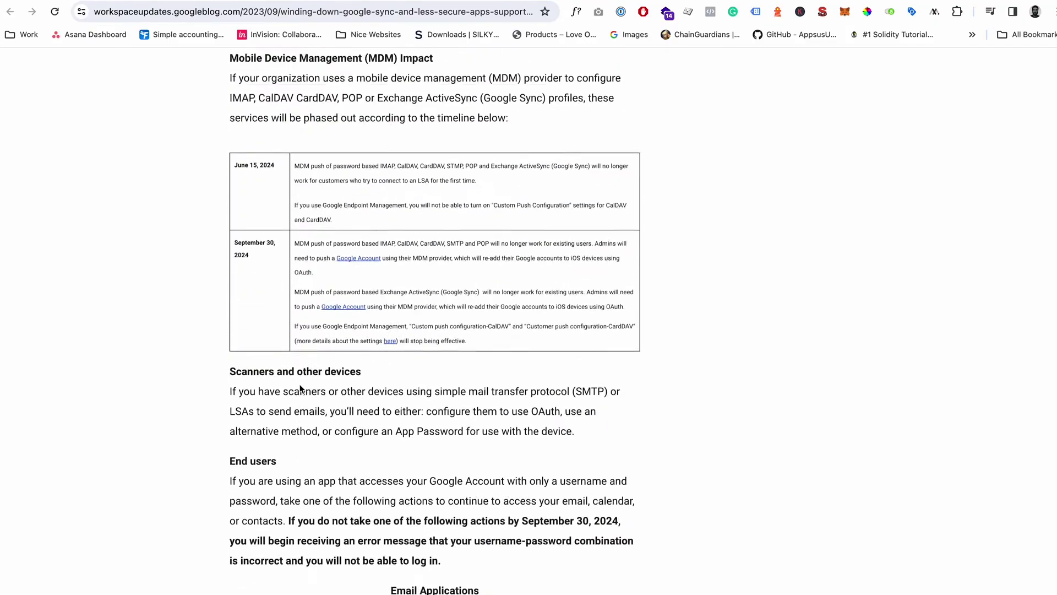
{"action": "scroll", "coordinate": [301, 388], "scroll_direction": "up", "scroll_amount": 3}
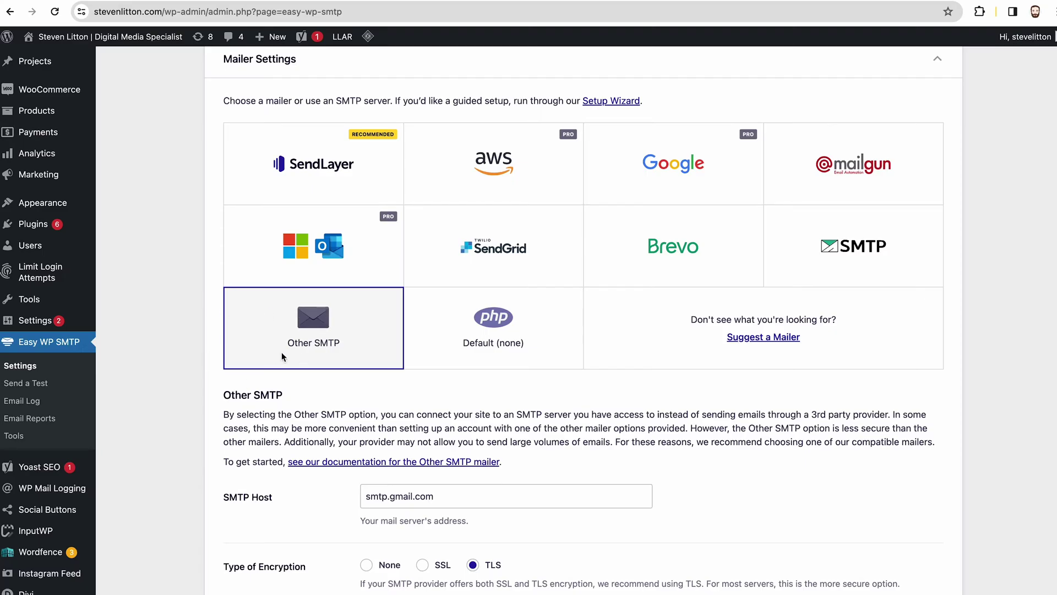
{"action": "scroll", "coordinate": [297, 363], "scroll_direction": "down", "scroll_amount": 6}
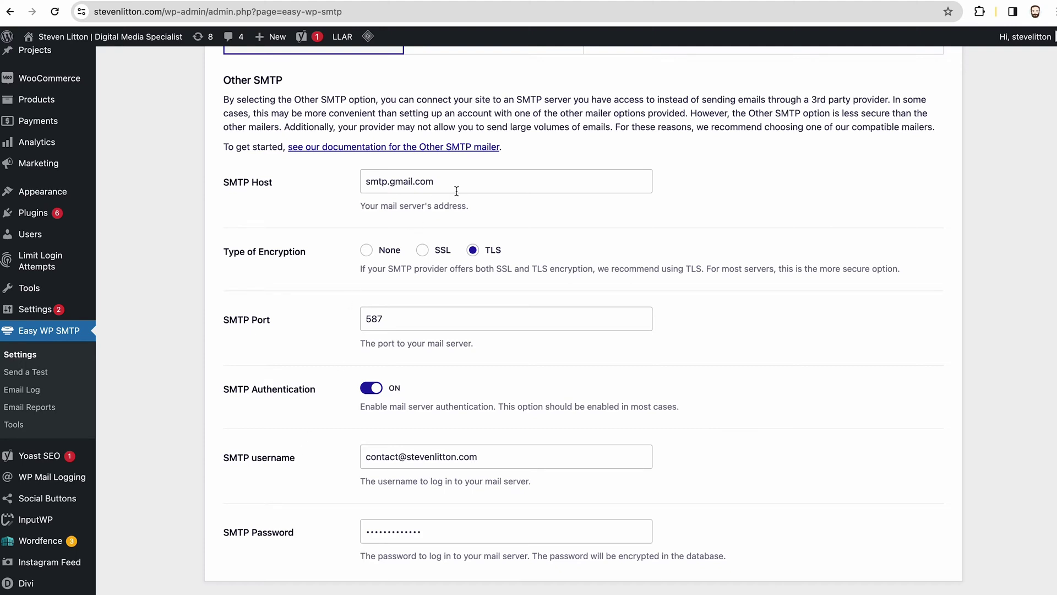
{"action": "left_click_drag", "start_coordinate": [452, 183], "coordinate": [328, 188]}
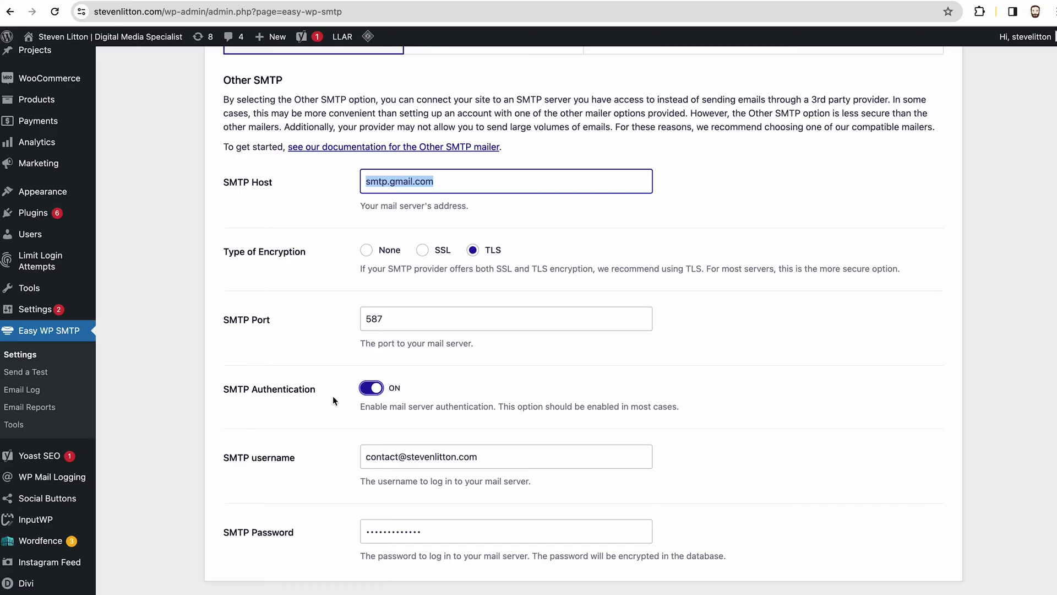
{"action": "left_click_drag", "start_coordinate": [367, 460], "coordinate": [507, 459]}
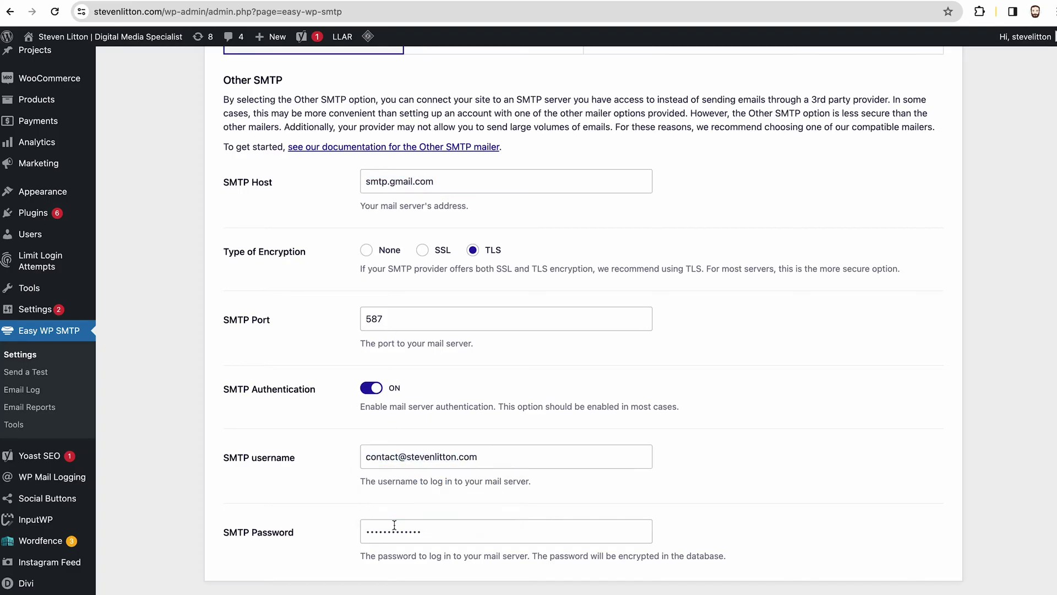
{"action": "left_click_drag", "start_coordinate": [370, 532], "coordinate": [426, 531]}
{"action": "left_click", "coordinate": [329, 516]}
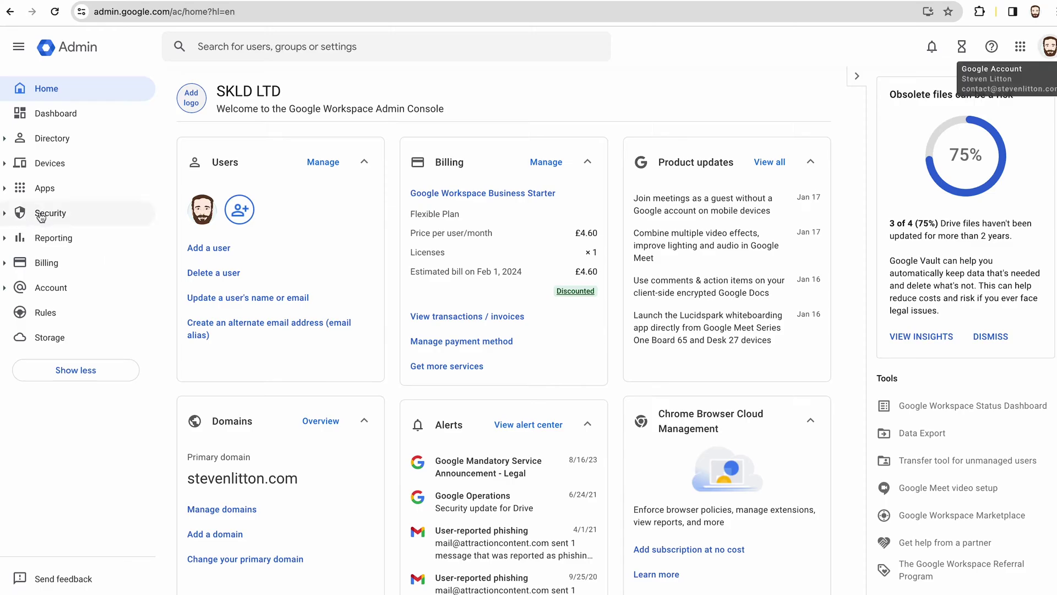
{"action": "left_click", "coordinate": [4, 217]}
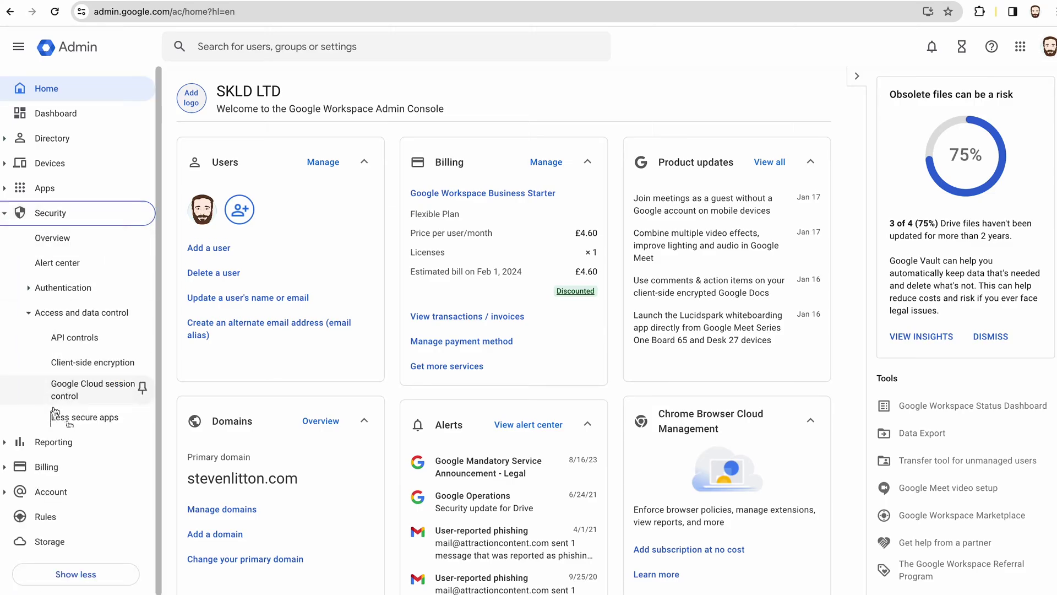
{"action": "left_click", "coordinate": [95, 419]}
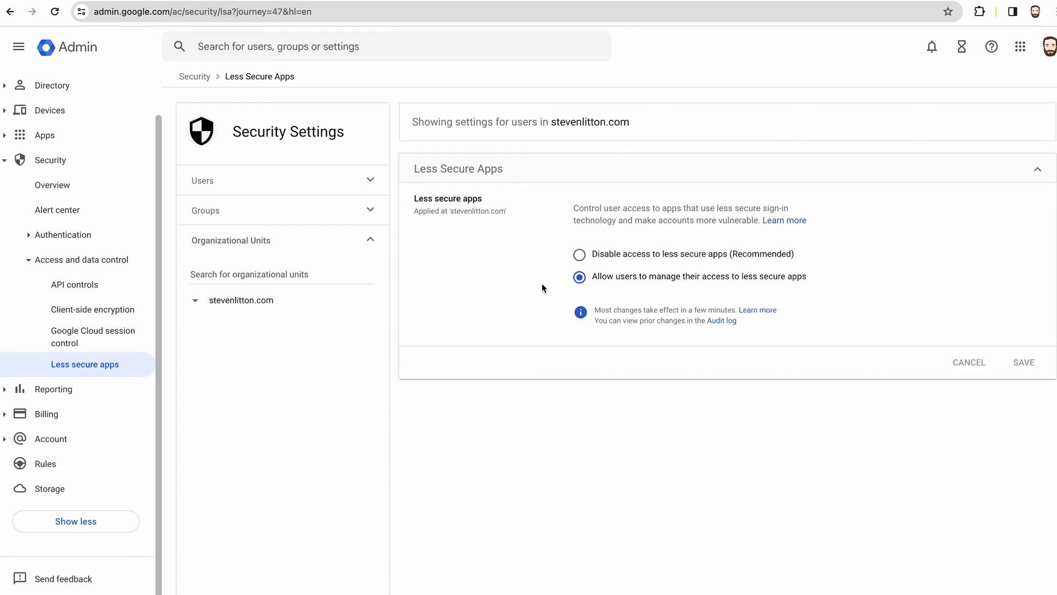
{"action": "left_click", "coordinate": [579, 255]}
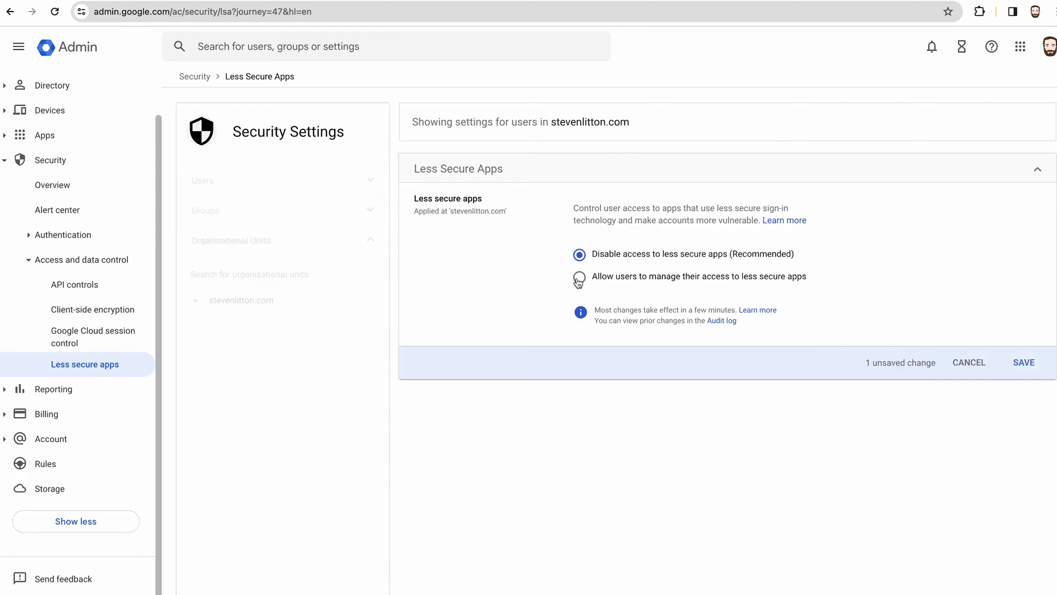
{"action": "left_click", "coordinate": [579, 277]}
{"action": "left_click", "coordinate": [579, 254]}
{"action": "left_click", "coordinate": [580, 276]}
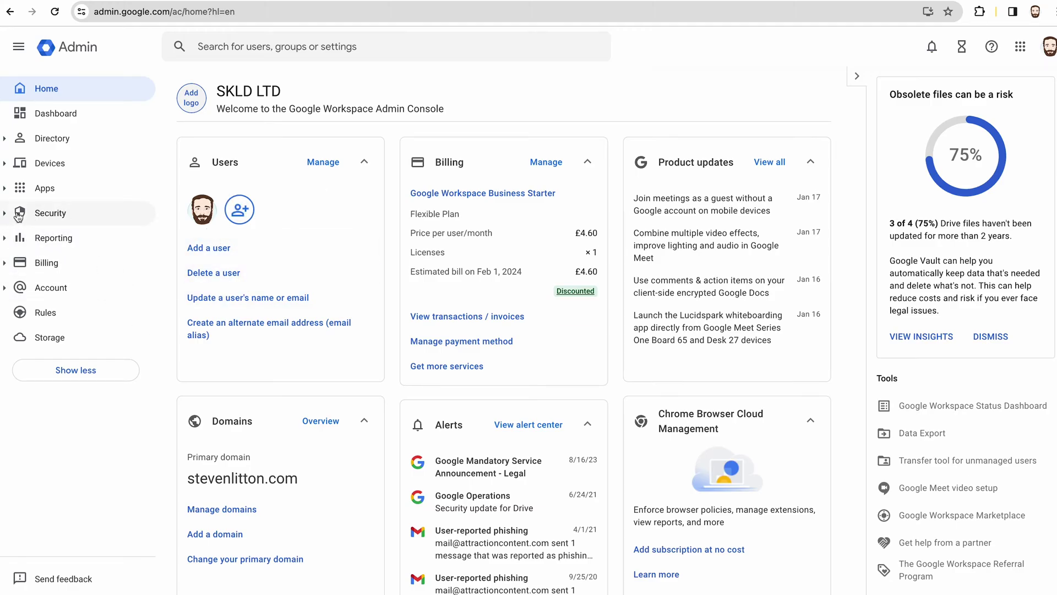
Step: Open Security > Authentication > 2-step verification, then personal Google Account management from the avatar menu
{"action": "left_click", "coordinate": [7, 217]}
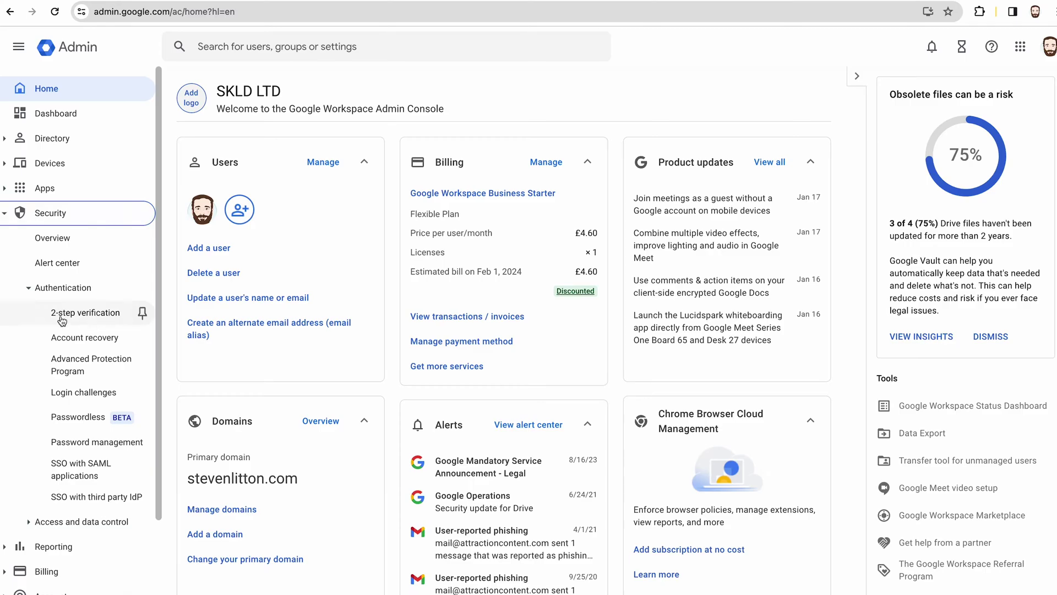
{"action": "left_click", "coordinate": [84, 315]}
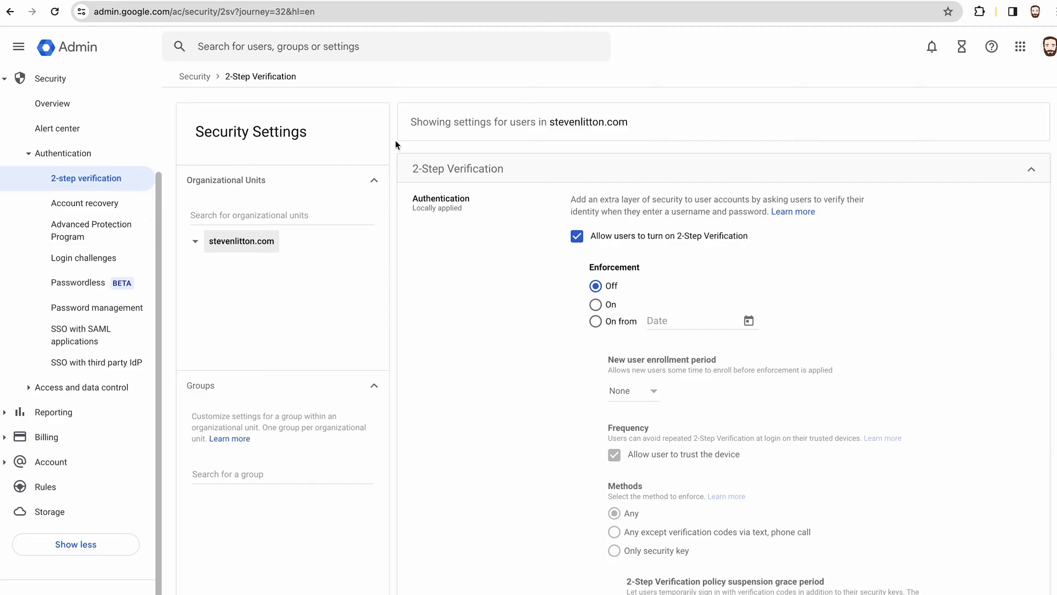
{"action": "left_click", "coordinate": [1049, 48]}
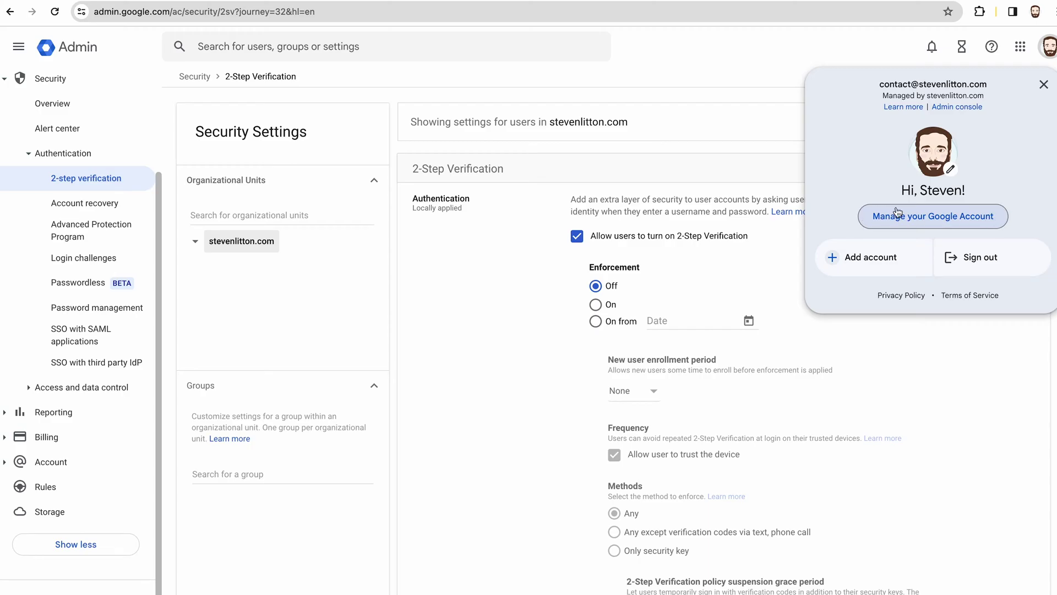
{"action": "left_click", "coordinate": [610, 49]}
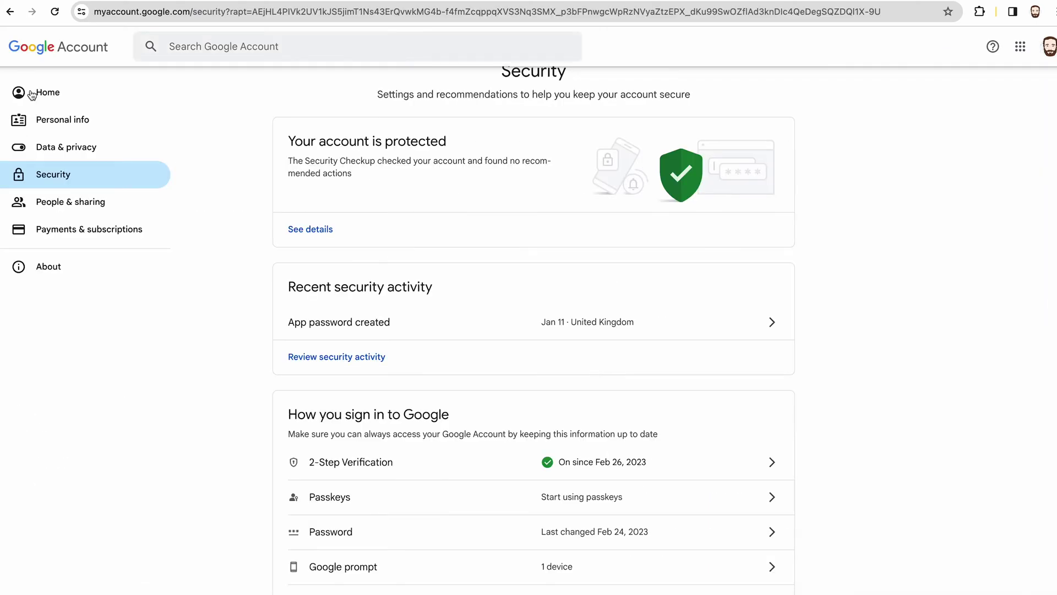
Step: Go from the Google Account home through Security and 2-Step Verification to App passwords
{"action": "left_click", "coordinate": [31, 92]}
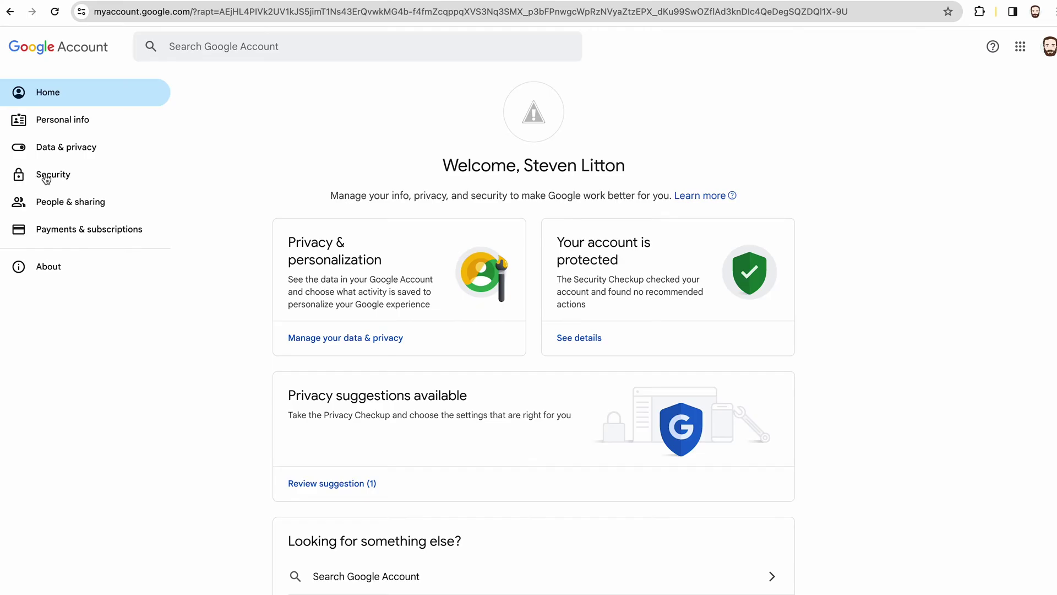
{"action": "left_click", "coordinate": [43, 174]}
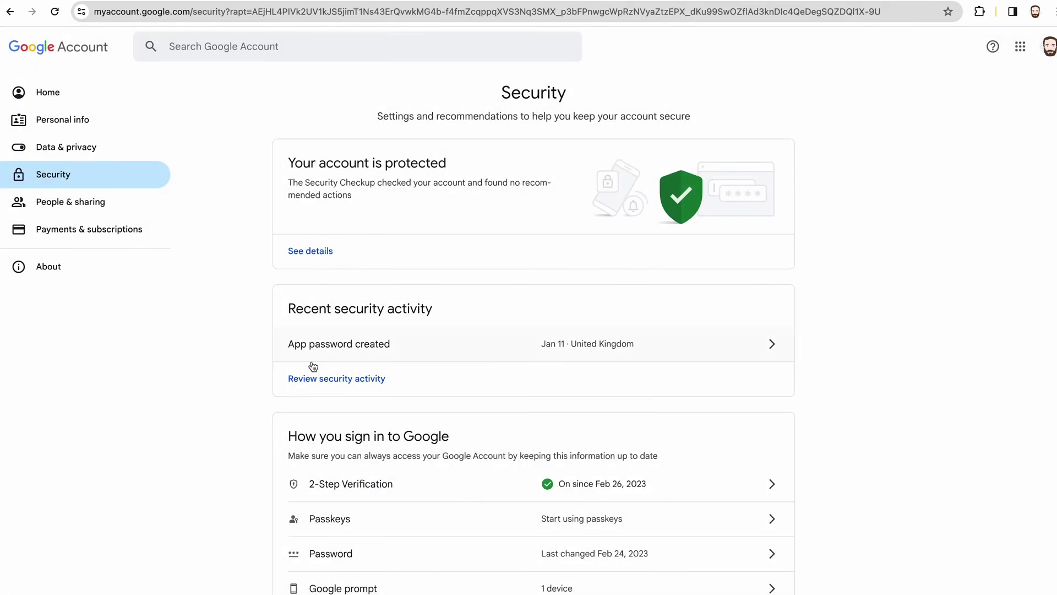
{"action": "scroll", "coordinate": [309, 365], "scroll_direction": "down", "scroll_amount": 2}
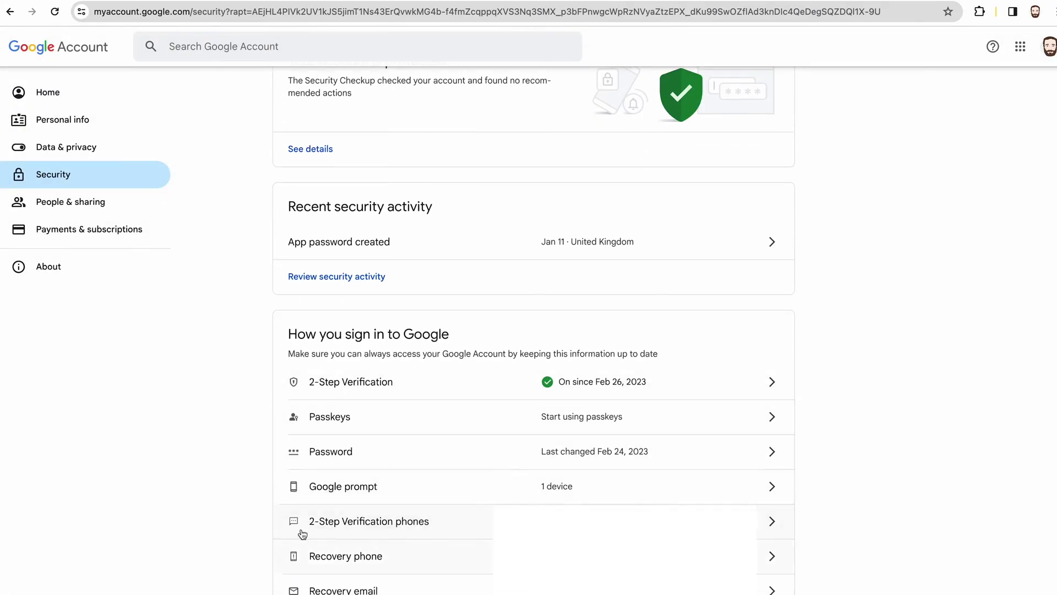
{"action": "left_click", "coordinate": [410, 384]}
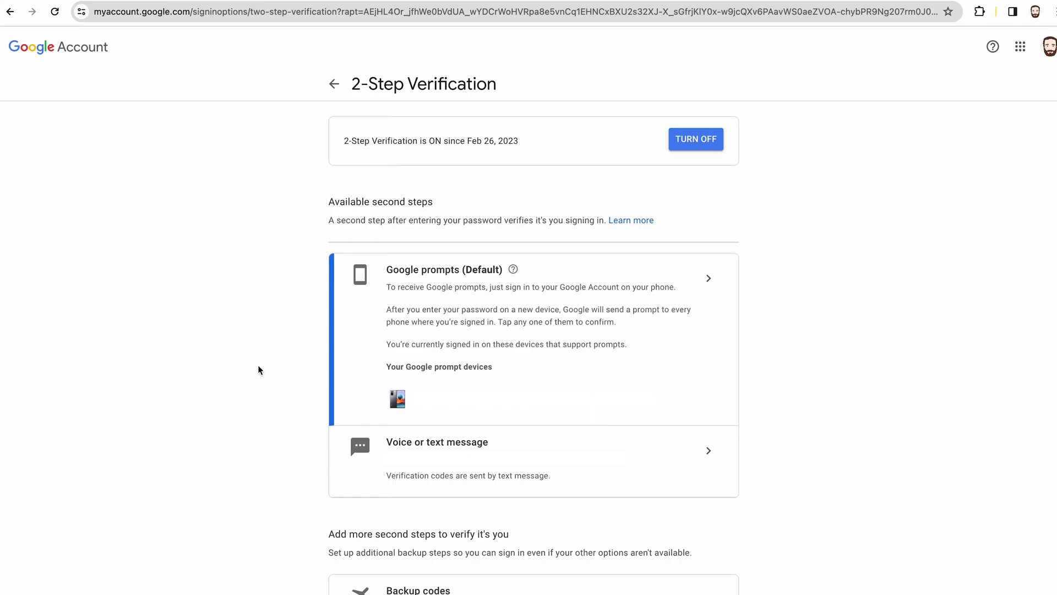
{"action": "scroll", "coordinate": [259, 370], "scroll_direction": "down", "scroll_amount": 7}
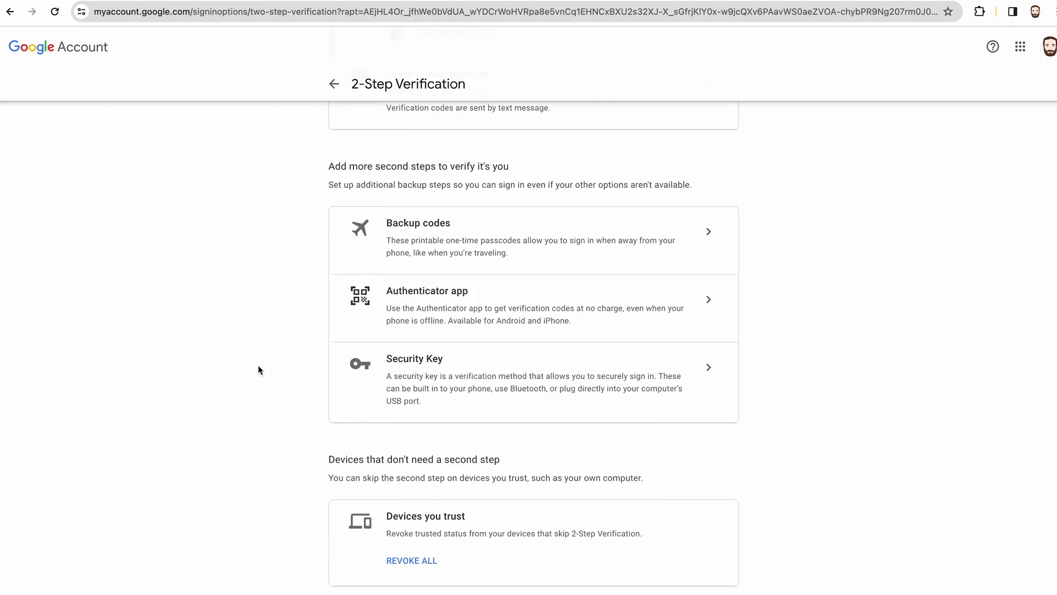
{"action": "scroll", "coordinate": [258, 368], "scroll_direction": "down", "scroll_amount": 3}
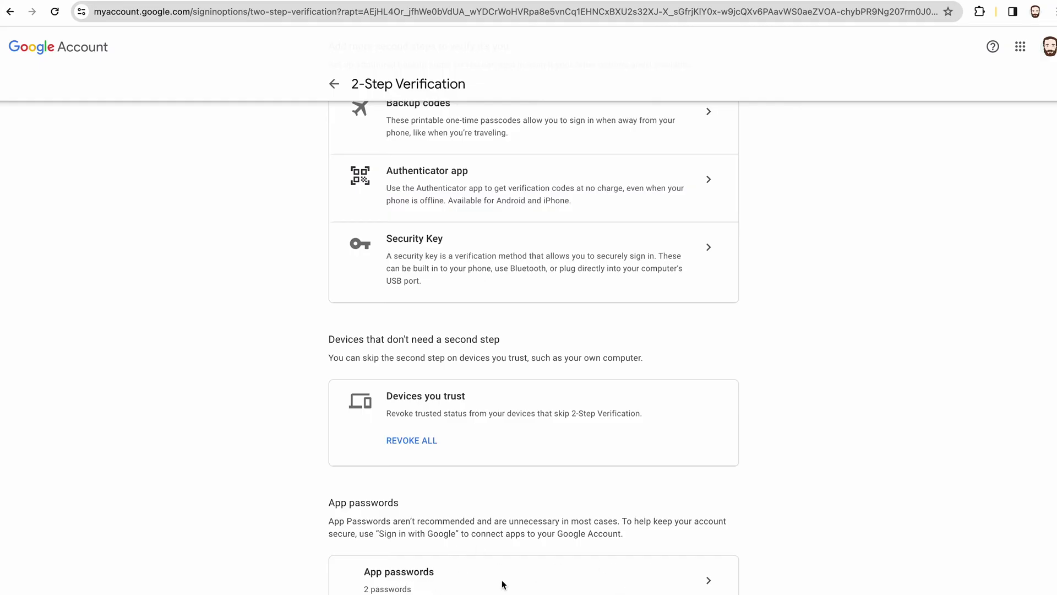
{"action": "left_click", "coordinate": [541, 563]}
{"action": "left_click", "coordinate": [708, 584]}
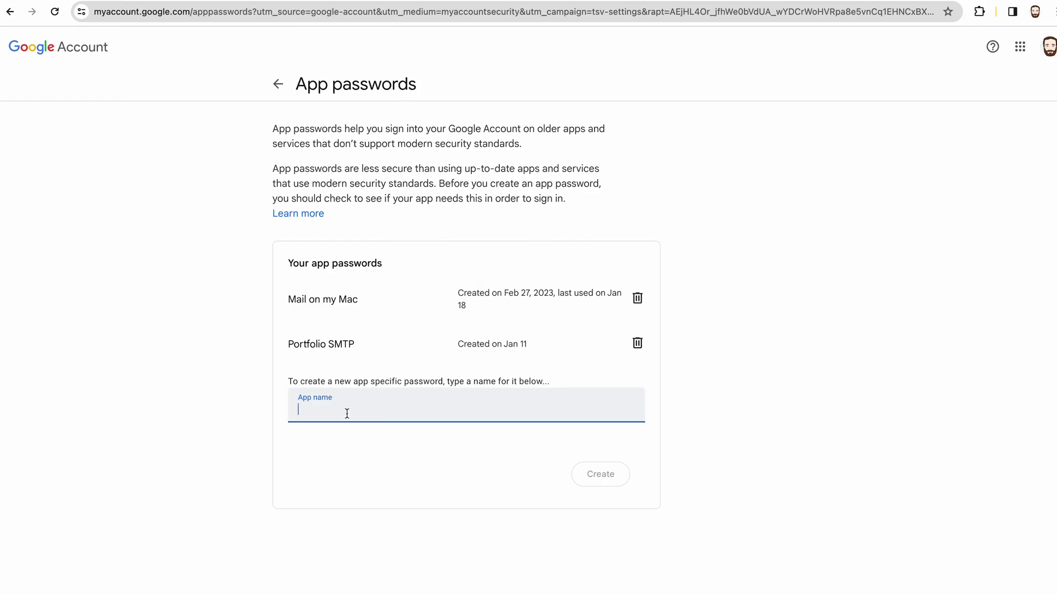
Step: Create an app password named 'Website forms', copy it, and switch back to WordPress
{"action": "type", "text": "Websiut"}
{"action": "type", "text": "ite forms"}
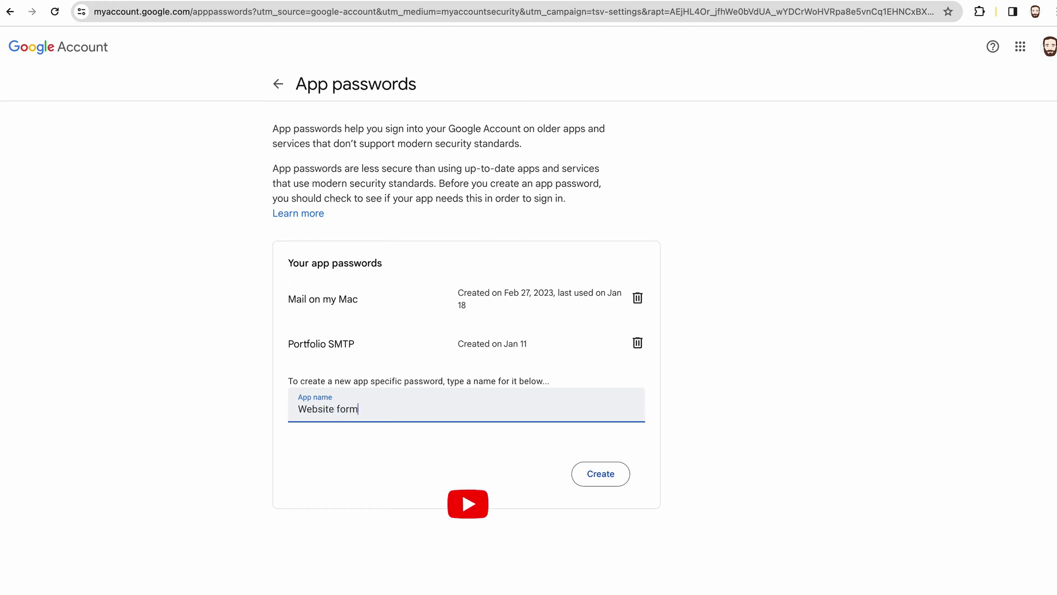
{"action": "left_click", "coordinate": [600, 473]}
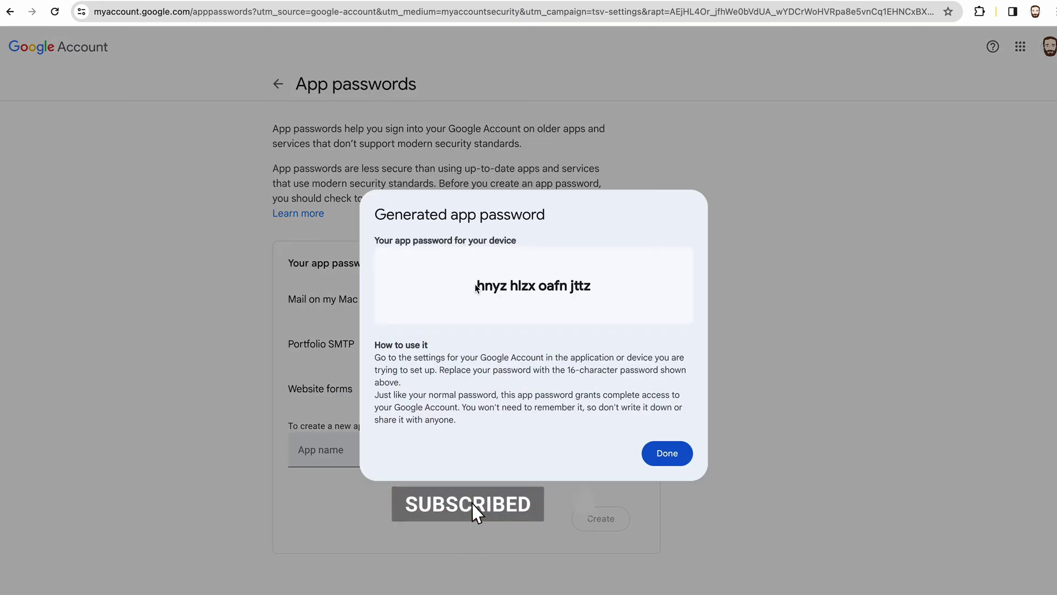
{"action": "left_click_drag", "start_coordinate": [477, 285], "coordinate": [596, 285]}
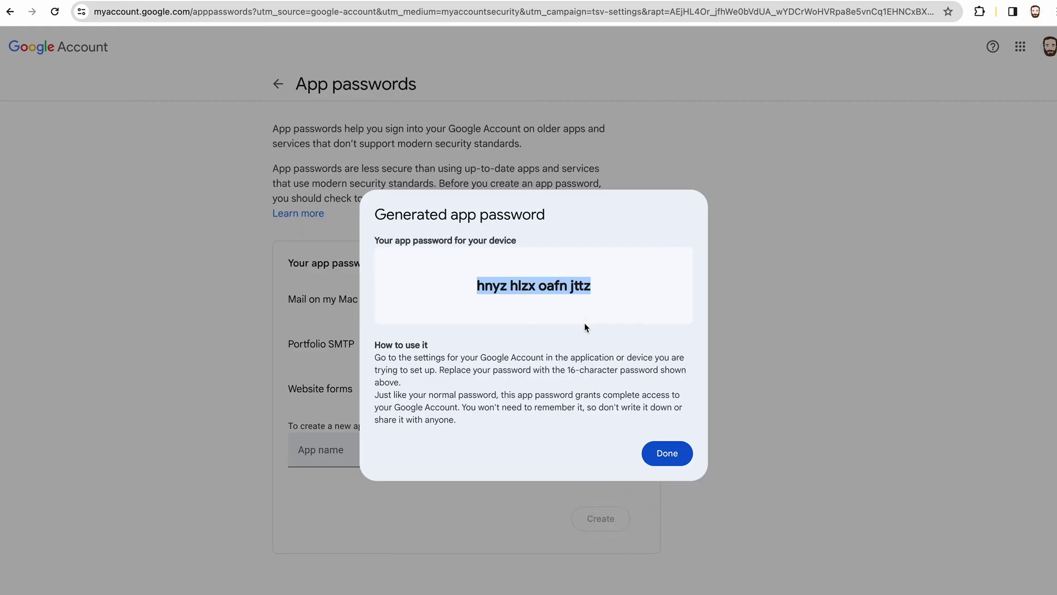
{"action": "left_click", "coordinate": [685, 455]}
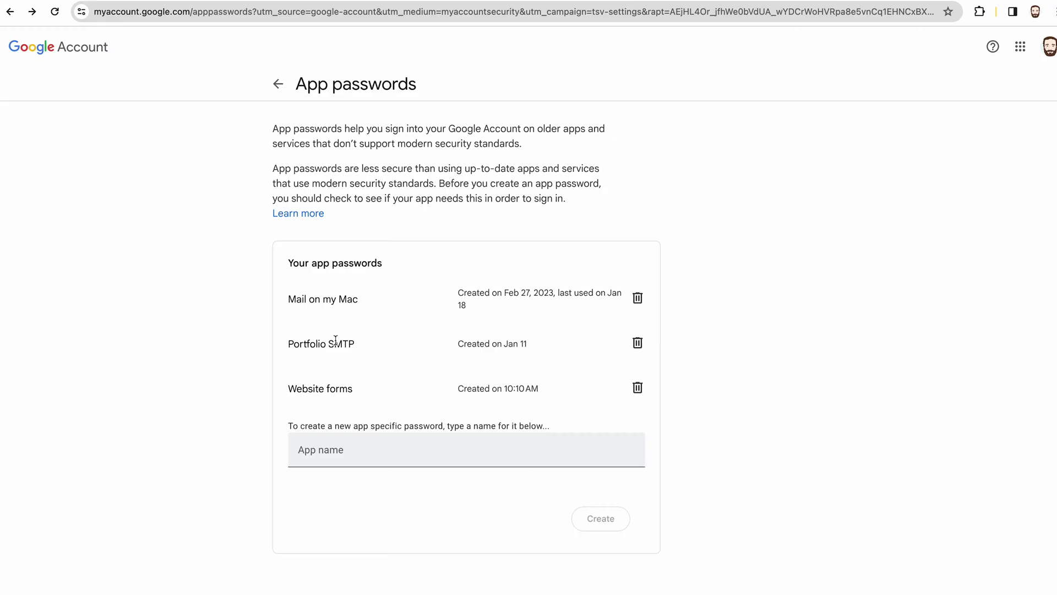
{"action": "left_click", "coordinate": [311, 1]}
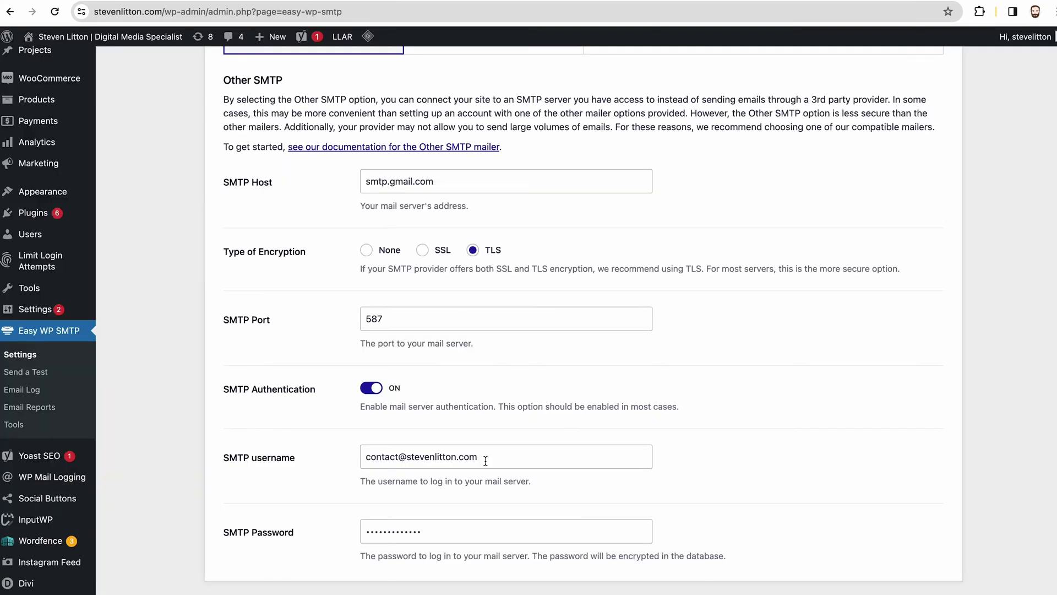
Step: Replace the old SMTP password in Easy WP SMTP with the new app password
{"action": "left_click", "coordinate": [363, 530]}
{"action": "double_click", "coordinate": [364, 530]}
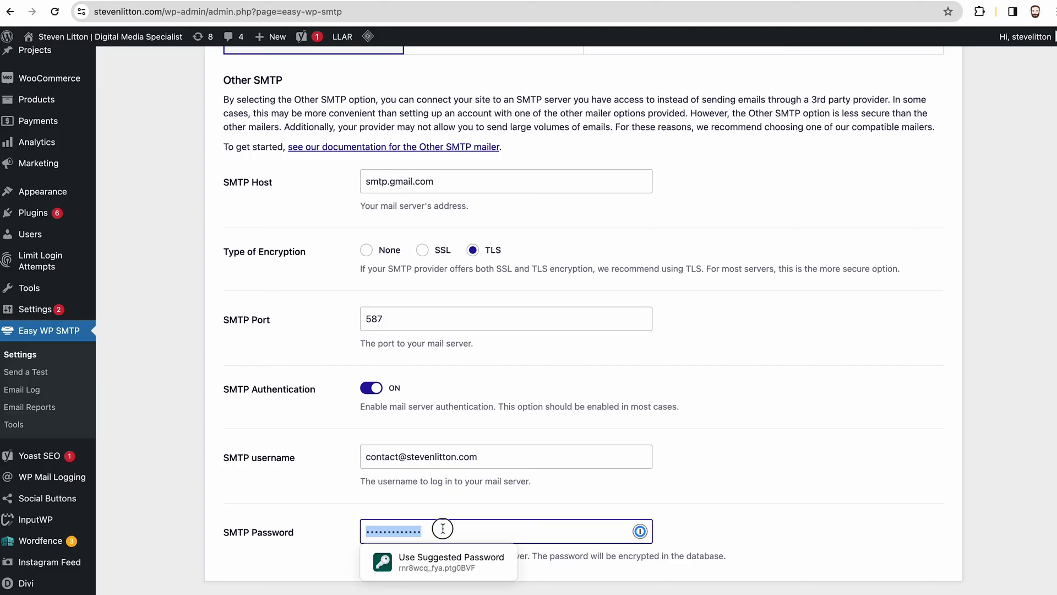
{"action": "left_click", "coordinate": [457, 531]}
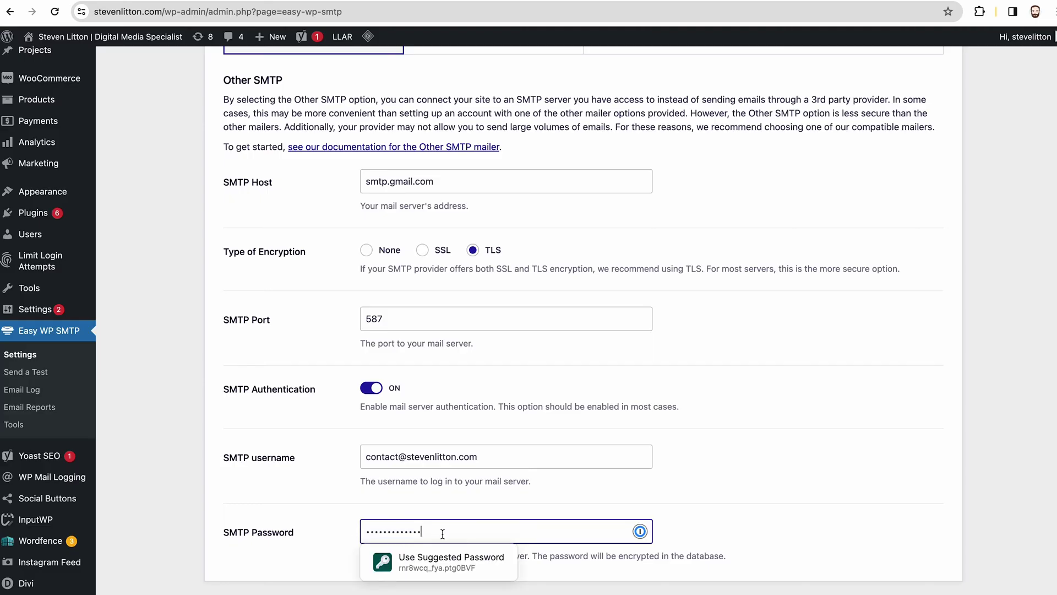
{"action": "double_click", "coordinate": [401, 531]}
{"action": "key", "text": "super+v"}
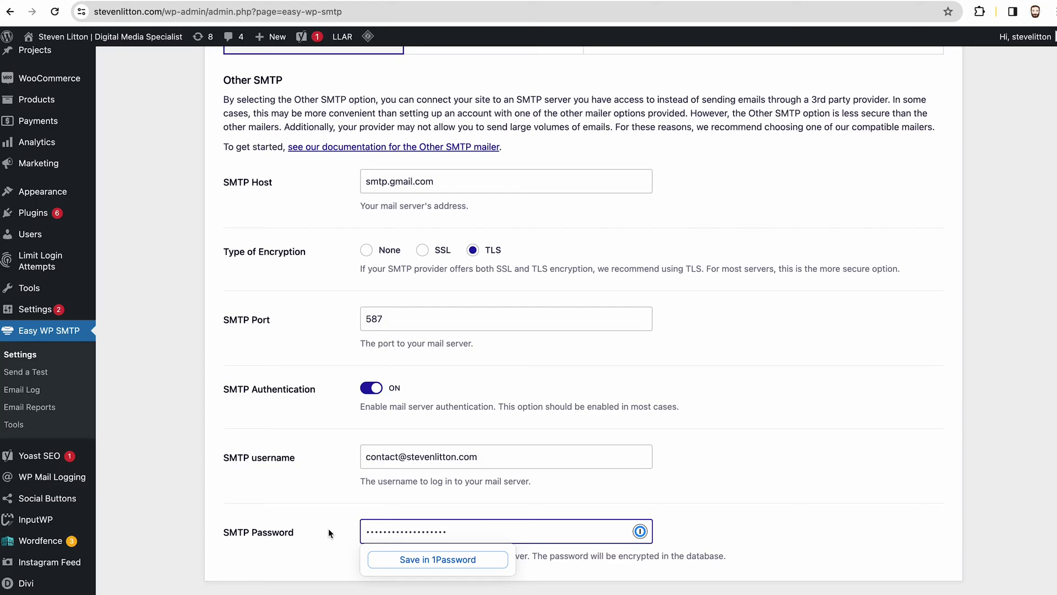
Step: Review the SMTP username, then switch to the Admin console 2-Step Verification page
{"action": "scroll", "coordinate": [328, 527], "scroll_direction": "down", "scroll_amount": 5}
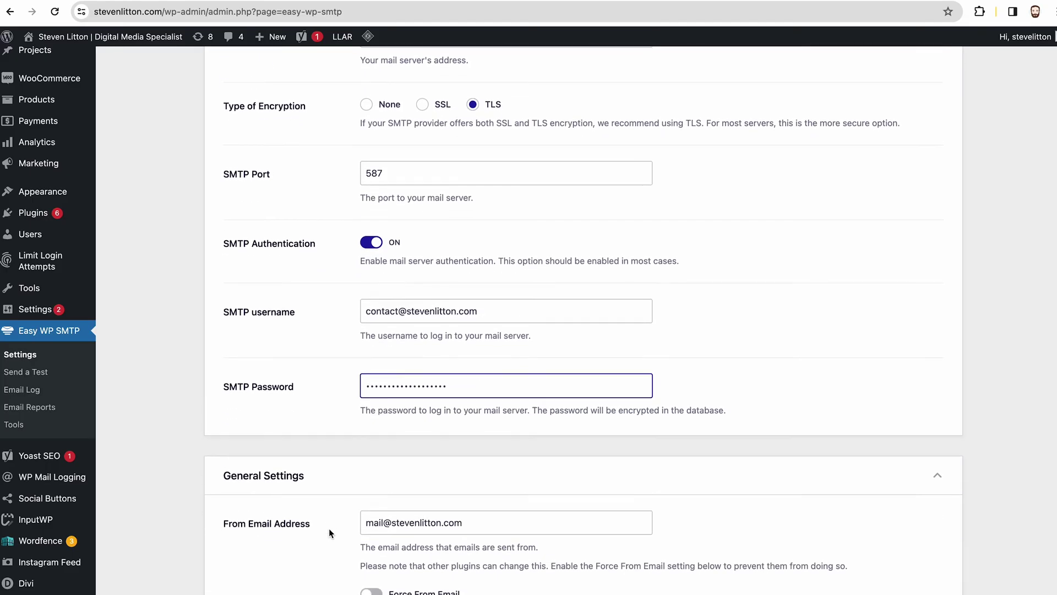
{"action": "scroll", "coordinate": [388, 463], "scroll_direction": "up", "scroll_amount": 4}
{"action": "left_click_drag", "start_coordinate": [366, 434], "coordinate": [469, 433]}
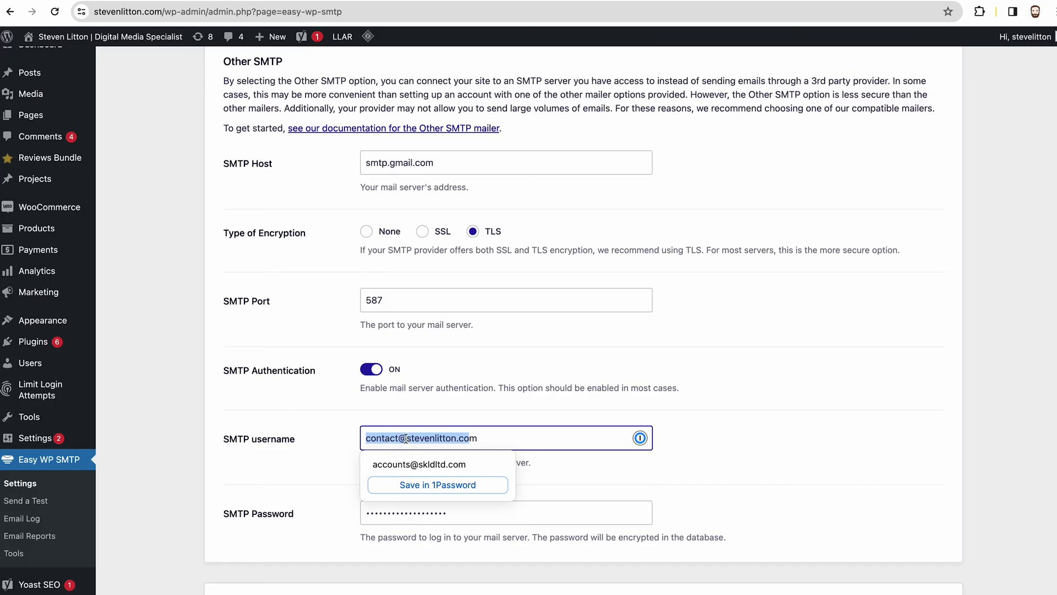
{"action": "left_click", "coordinate": [474, 1]}
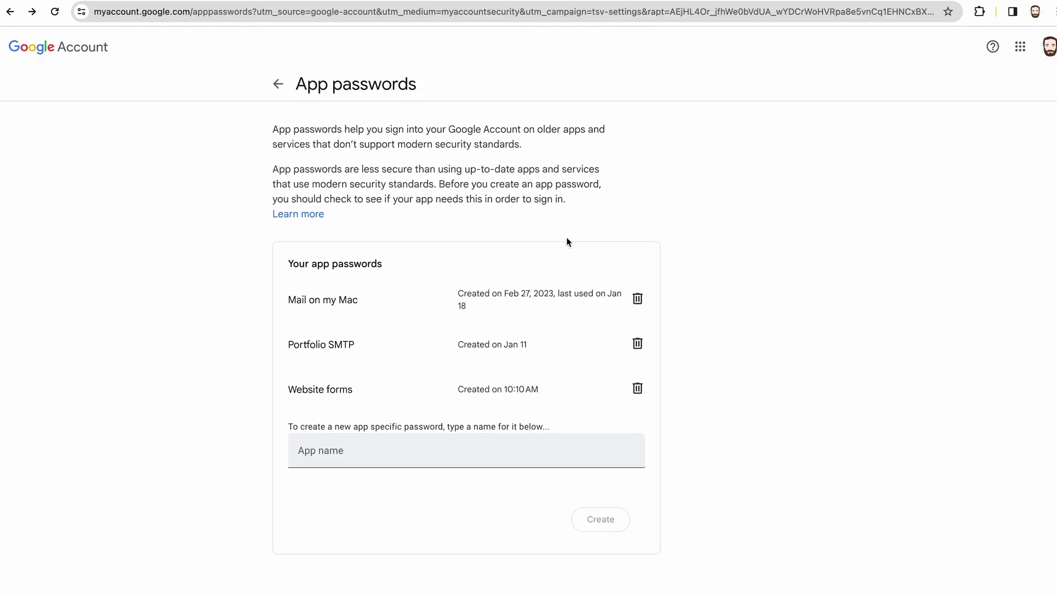
{"action": "left_click", "coordinate": [421, 3]}
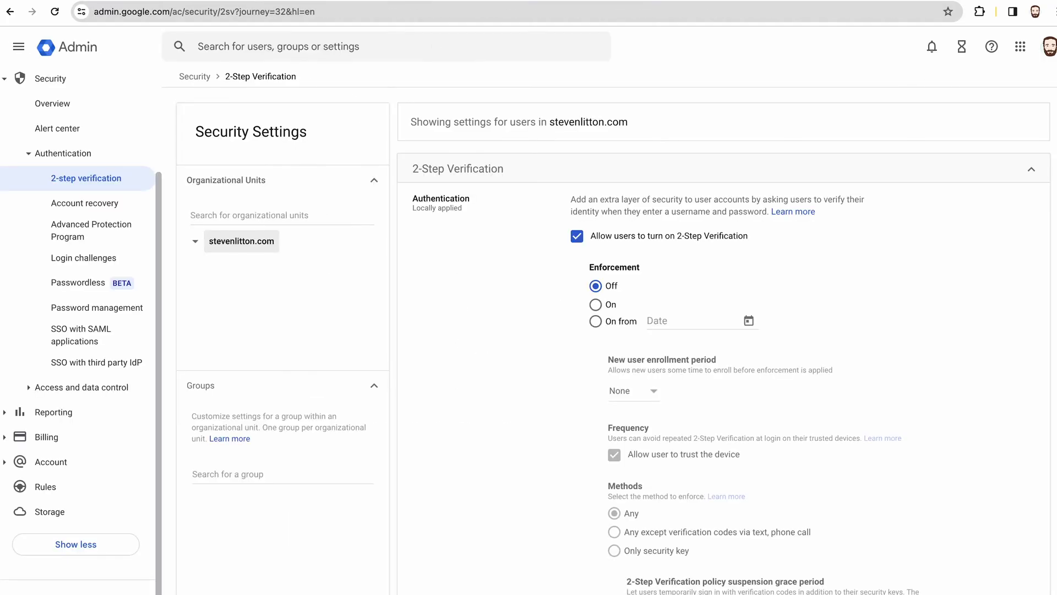
Step: Back in WordPress, check the SMTP Host smtp.gmail.com and the SMTP username
{"action": "left_click", "coordinate": [380, 2]}
{"action": "left_click", "coordinate": [555, 433]}
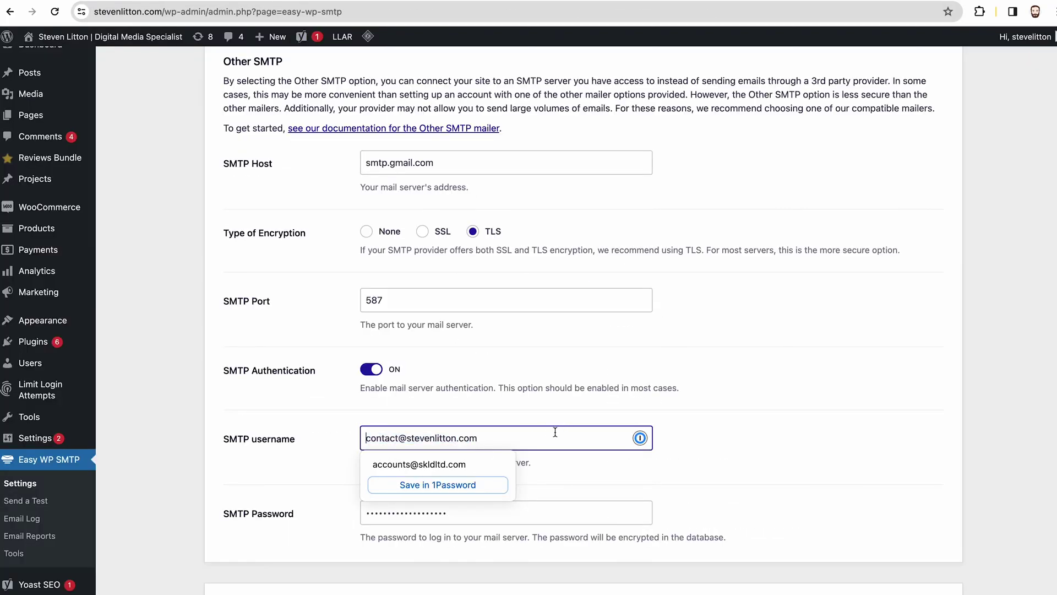
{"action": "left_click", "coordinate": [658, 531]}
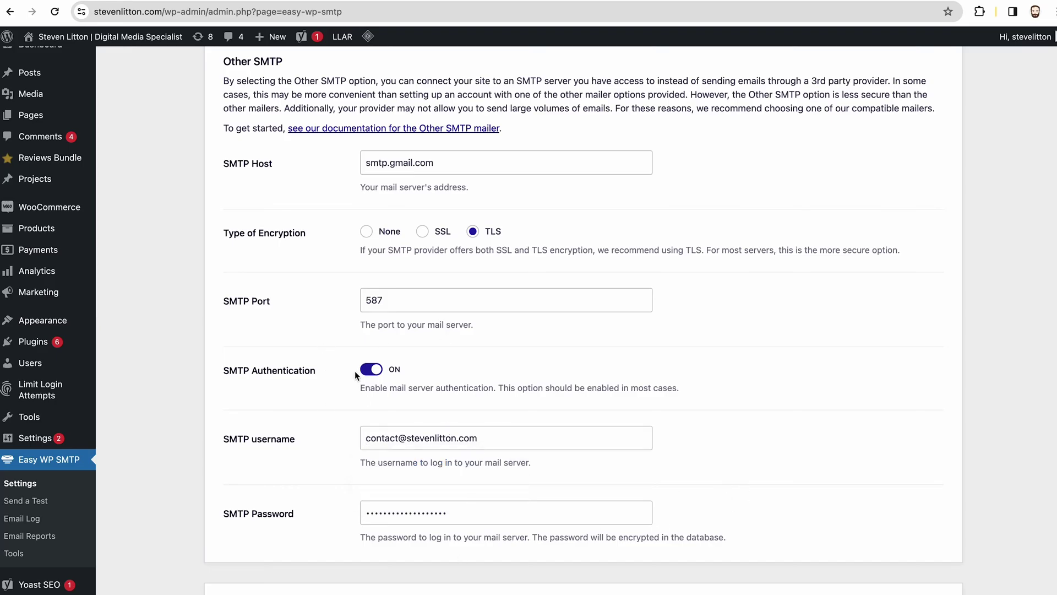
{"action": "left_click_drag", "start_coordinate": [362, 166], "coordinate": [550, 180]}
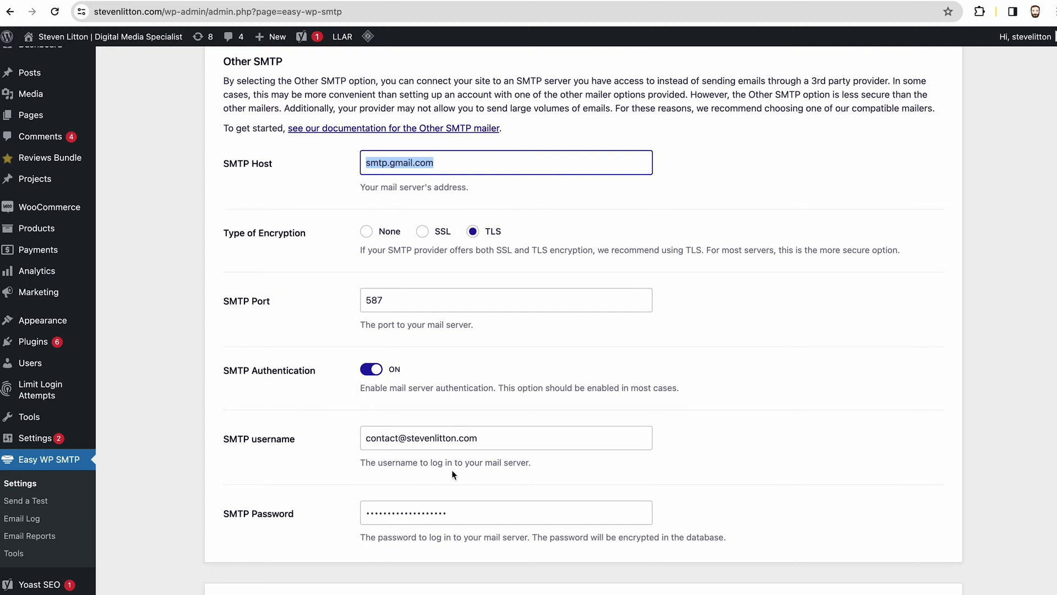
{"action": "left_click", "coordinate": [365, 437]}
{"action": "left_click_drag", "start_coordinate": [492, 439], "coordinate": [352, 436]}
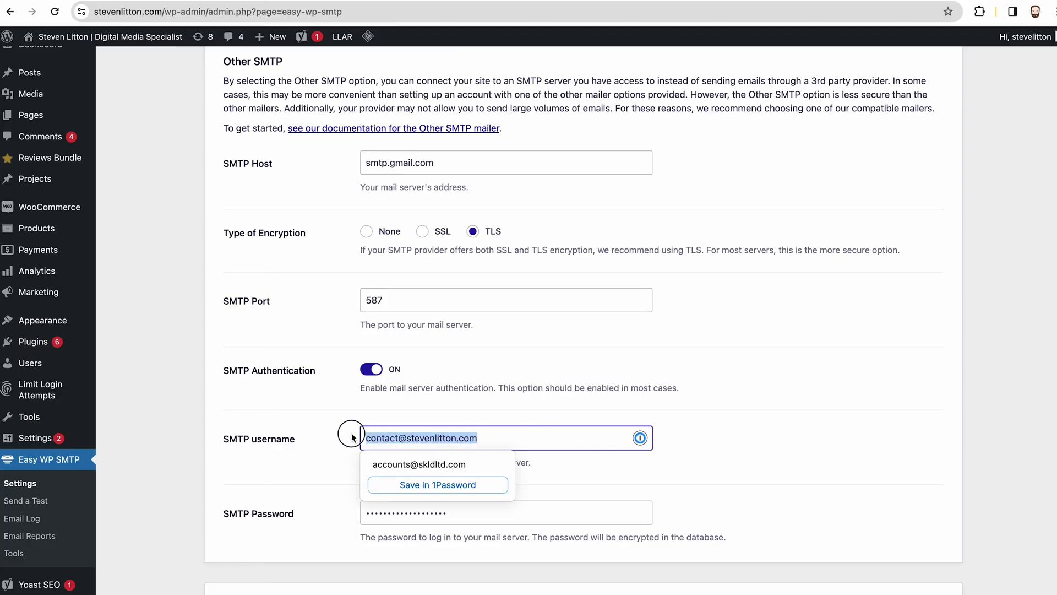
{"action": "left_click", "coordinate": [316, 493]}
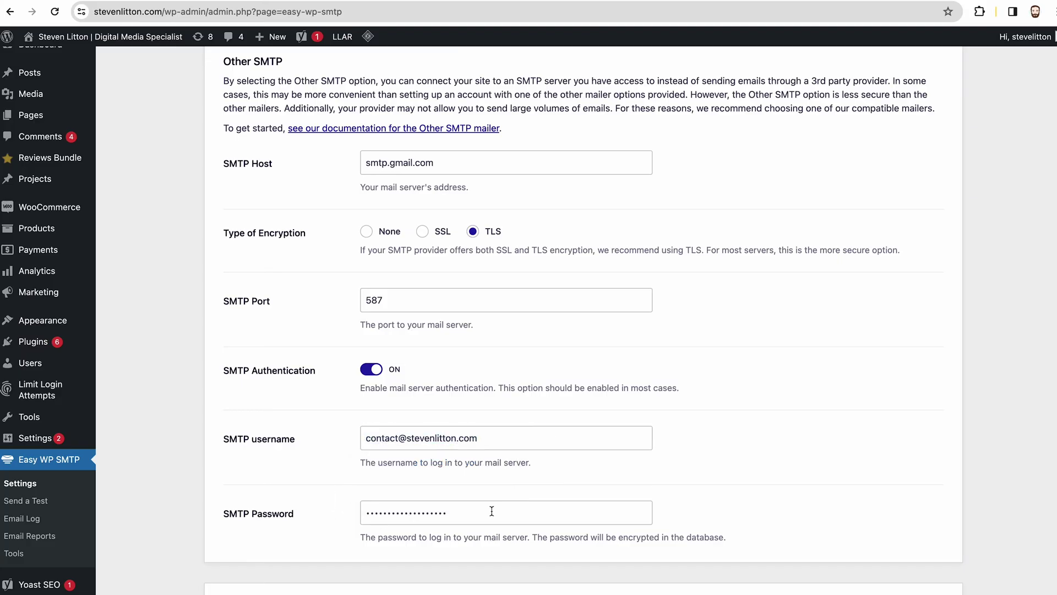
Step: Check the From Email Address, then return to the Admin console 2-Step Verification page
{"action": "scroll", "coordinate": [492, 510], "scroll_direction": "down", "scroll_amount": 5}
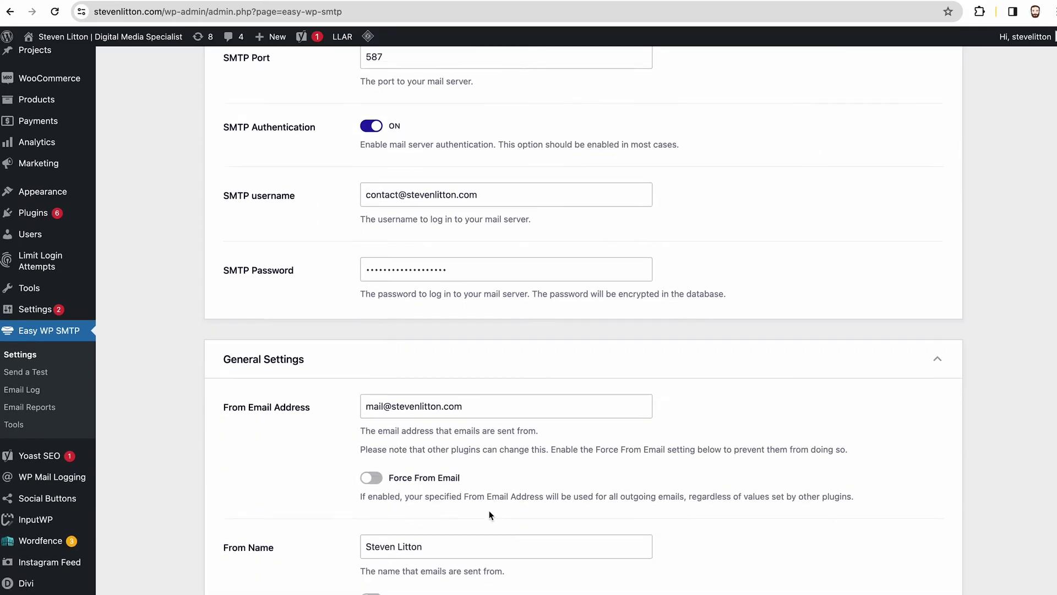
{"action": "left_click_drag", "start_coordinate": [462, 398], "coordinate": [363, 399]}
{"action": "left_click", "coordinate": [378, 398]}
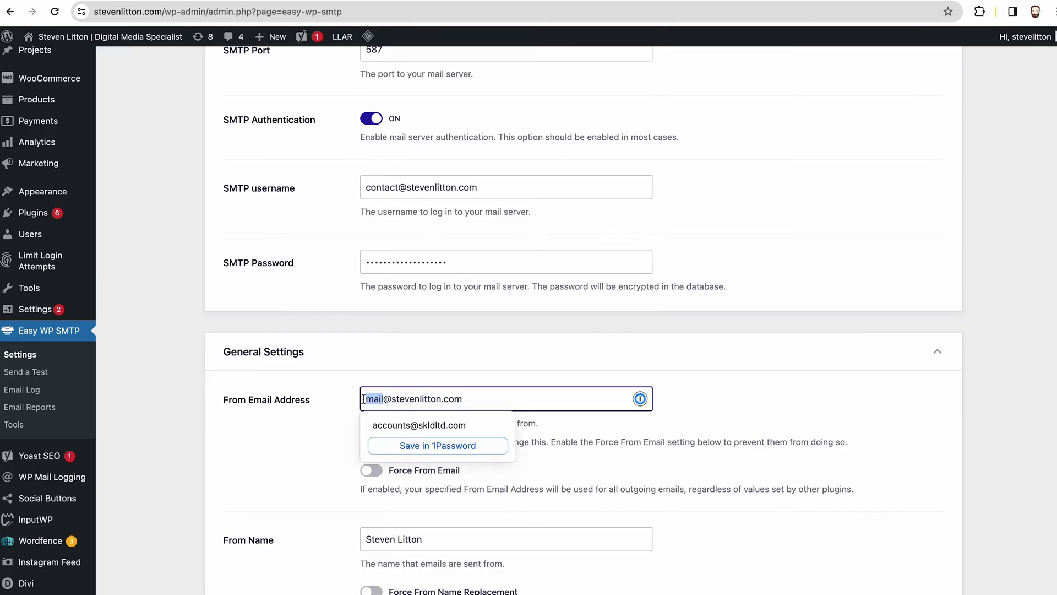
{"action": "left_click", "coordinate": [334, 400]}
{"action": "scroll", "coordinate": [352, 398], "scroll_direction": "up", "scroll_amount": 2}
{"action": "scroll", "coordinate": [351, 399], "scroll_direction": "down", "scroll_amount": 5}
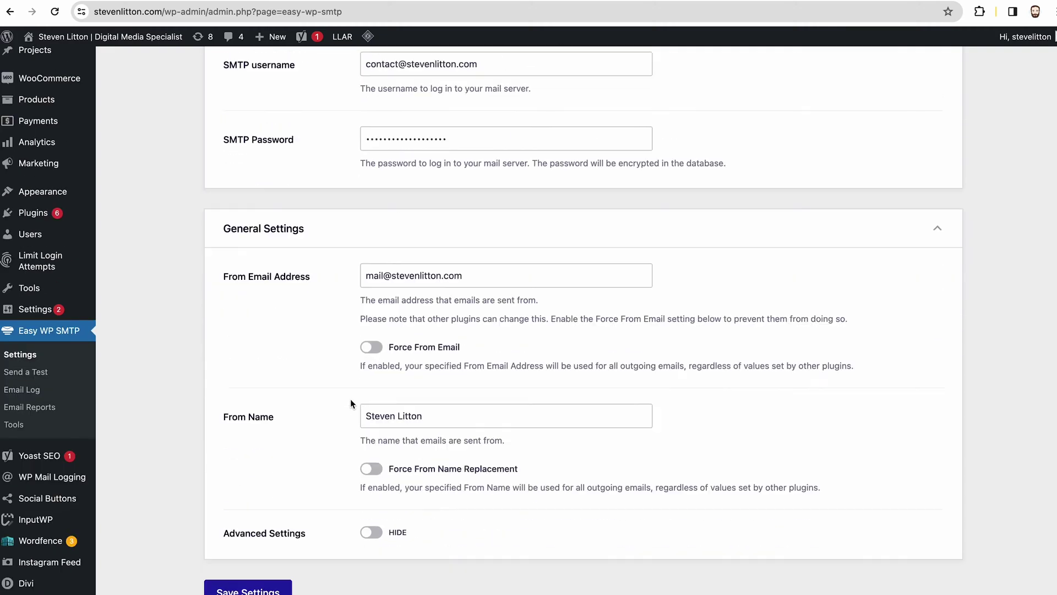
{"action": "scroll", "coordinate": [350, 399], "scroll_direction": "up", "scroll_amount": 2}
{"action": "scroll", "coordinate": [350, 399], "scroll_direction": "down", "scroll_amount": 1}
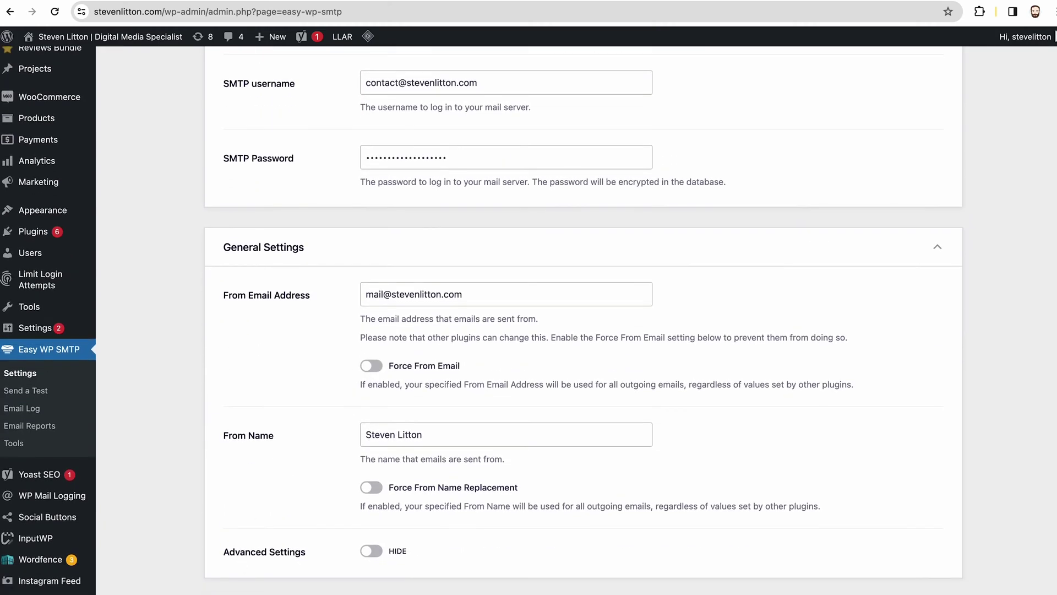
{"action": "scroll", "coordinate": [377, 507], "scroll_direction": "up", "scroll_amount": 10}
{"action": "scroll", "coordinate": [378, 509], "scroll_direction": "down", "scroll_amount": 2}
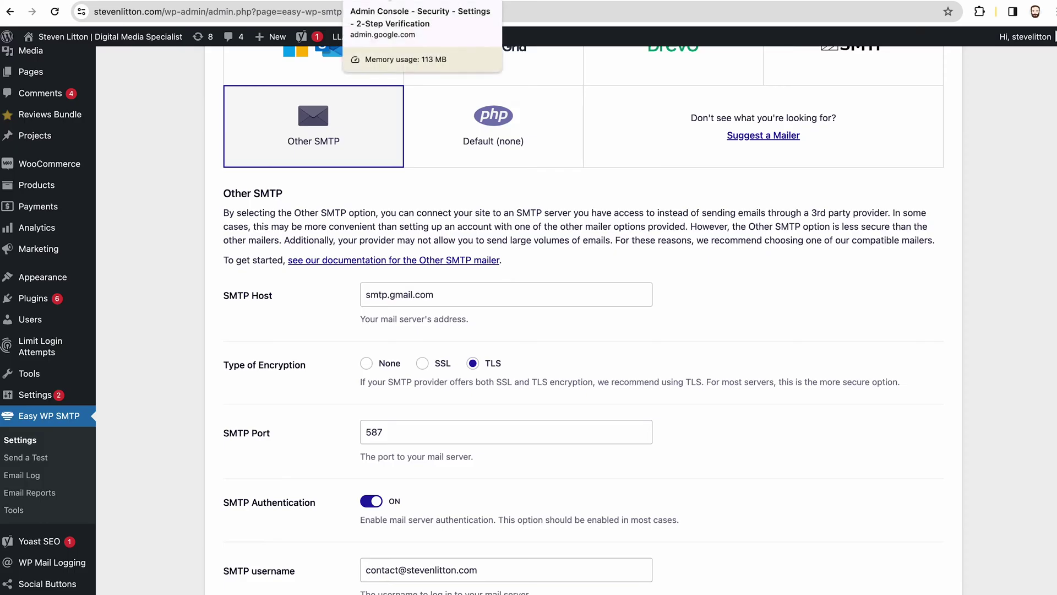
{"action": "left_click", "coordinate": [419, 3]}
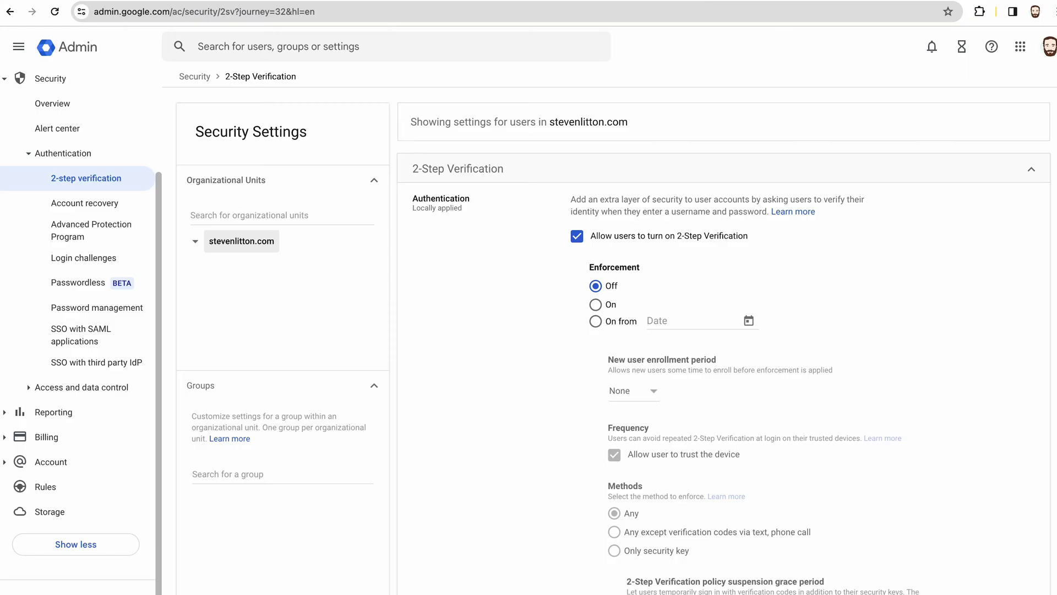
Step: Switch to Kinsta's Gmail SMTP server article
{"action": "left_click", "coordinate": [237, 1]}
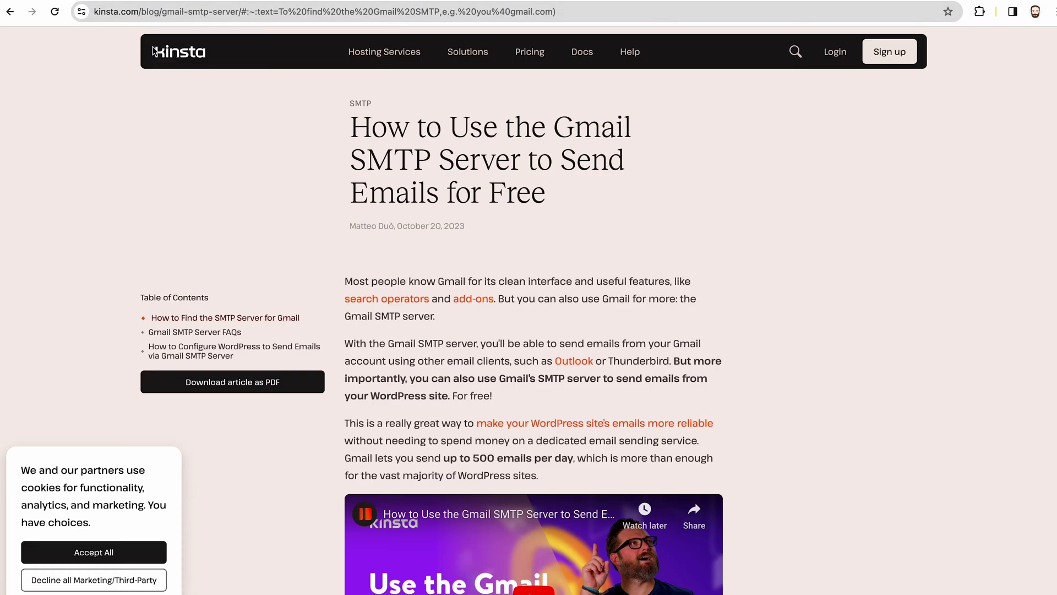
Step: Check Kinsta's Gmail SMTP details (smtp.gmail.com, port 587 for TLS), then return to Admin console
{"action": "scroll", "coordinate": [438, 299], "scroll_direction": "down", "scroll_amount": 13}
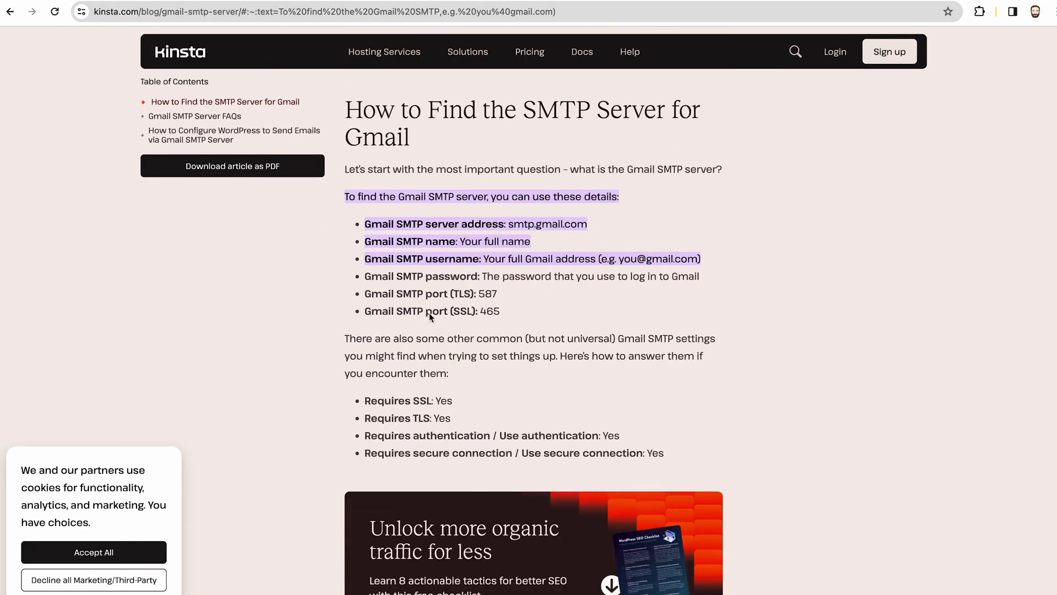
{"action": "left_click_drag", "start_coordinate": [424, 280], "coordinate": [526, 311]}
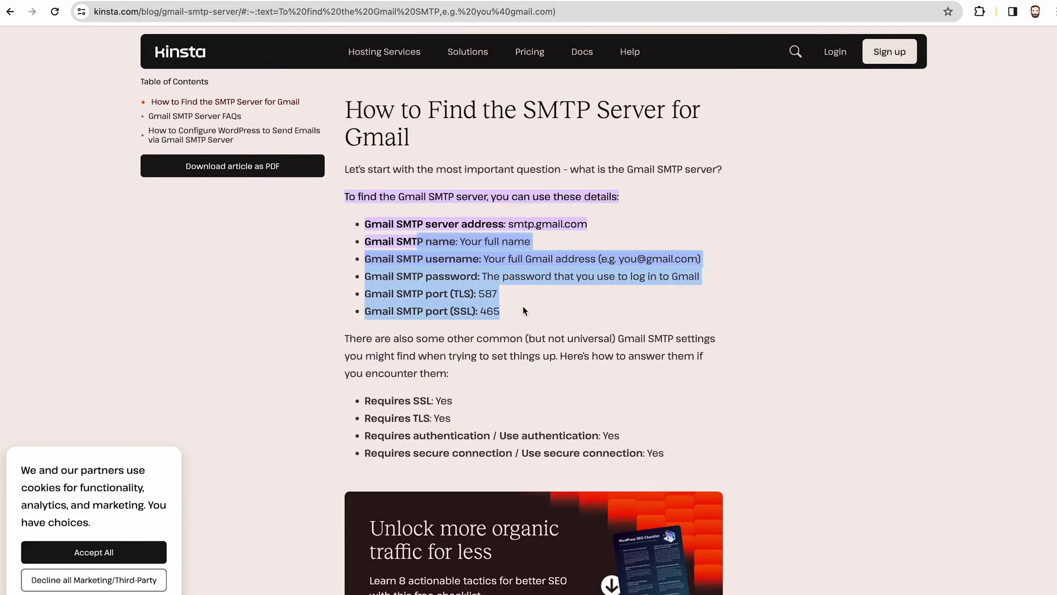
{"action": "left_click", "coordinate": [511, 310]}
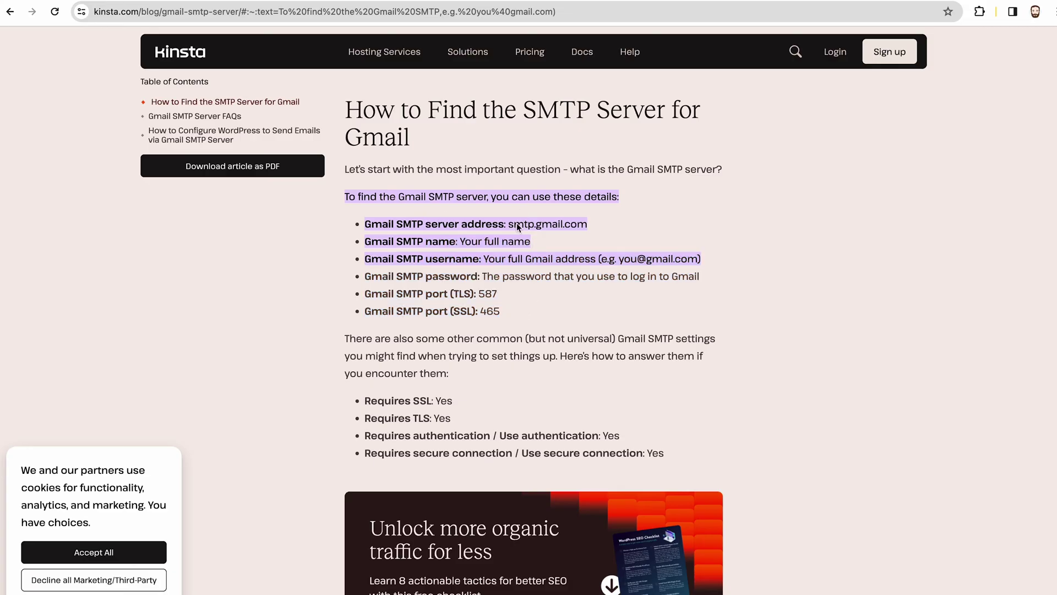
{"action": "left_click_drag", "start_coordinate": [509, 224], "coordinate": [588, 223]}
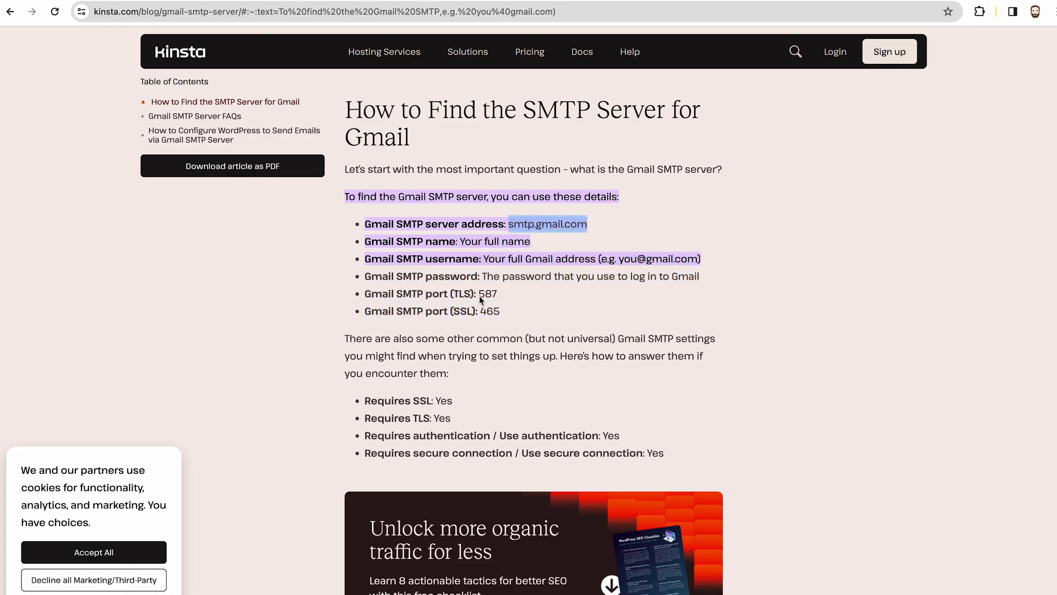
{"action": "left_click", "coordinate": [515, 324]}
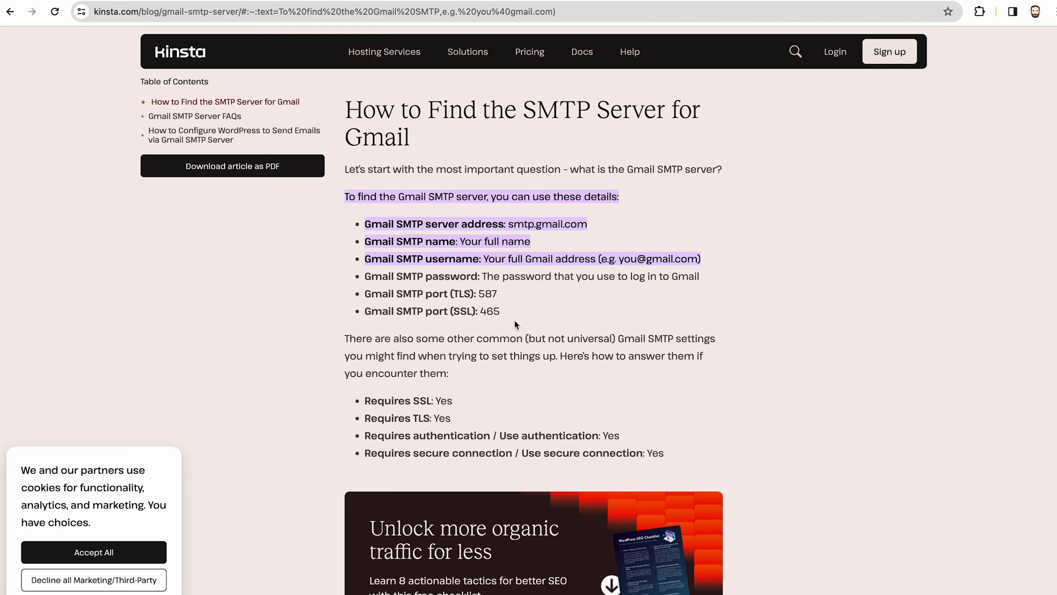
{"action": "left_click", "coordinate": [416, 1]}
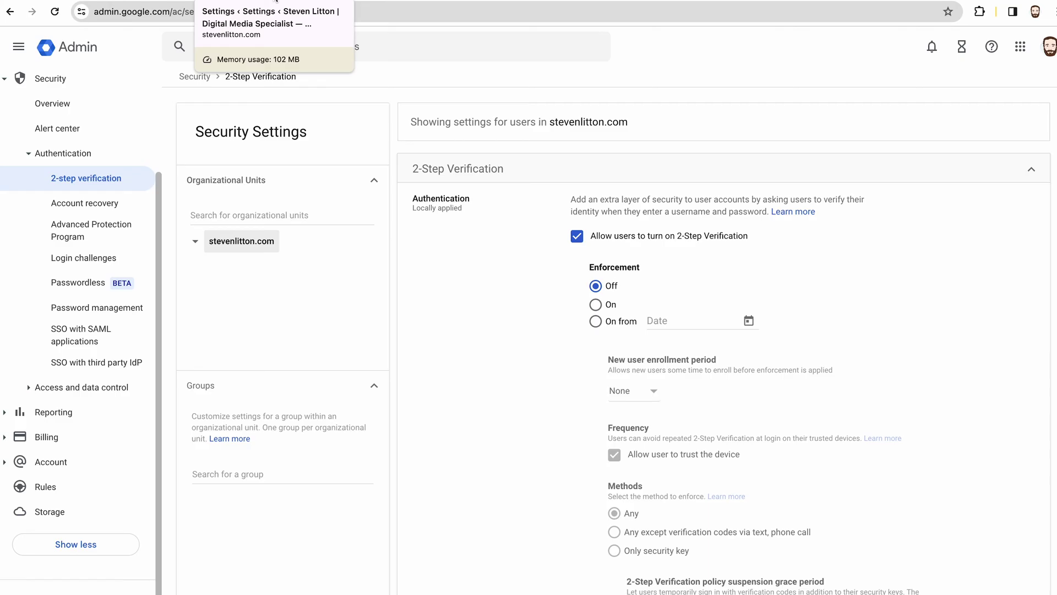
Step: Switch to the Easy WP SMTP settings showing smtp.gmail.com, TLS and port 587
{"action": "left_click", "coordinate": [276, 1]}
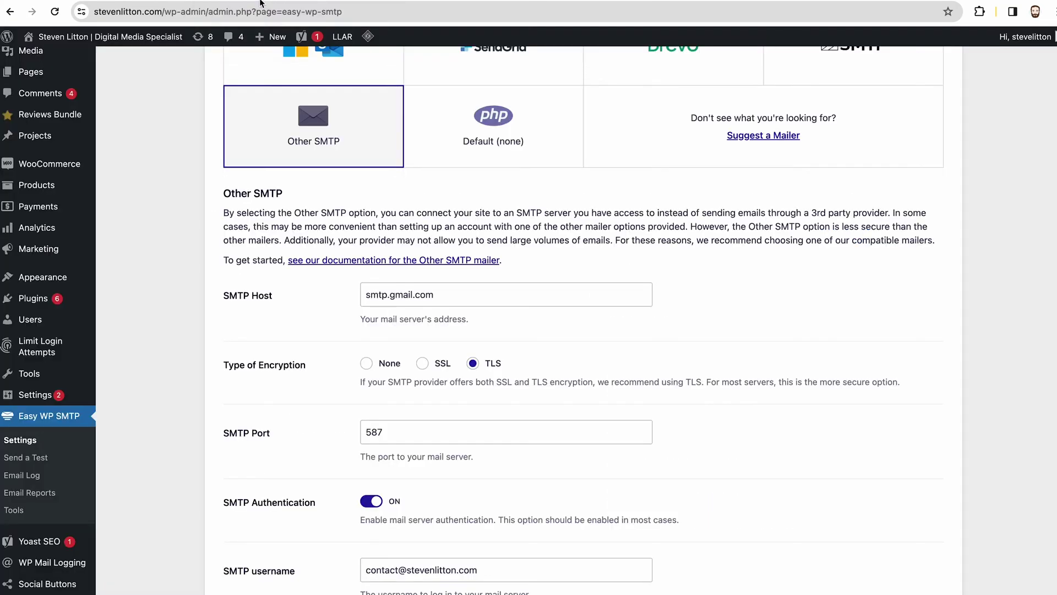